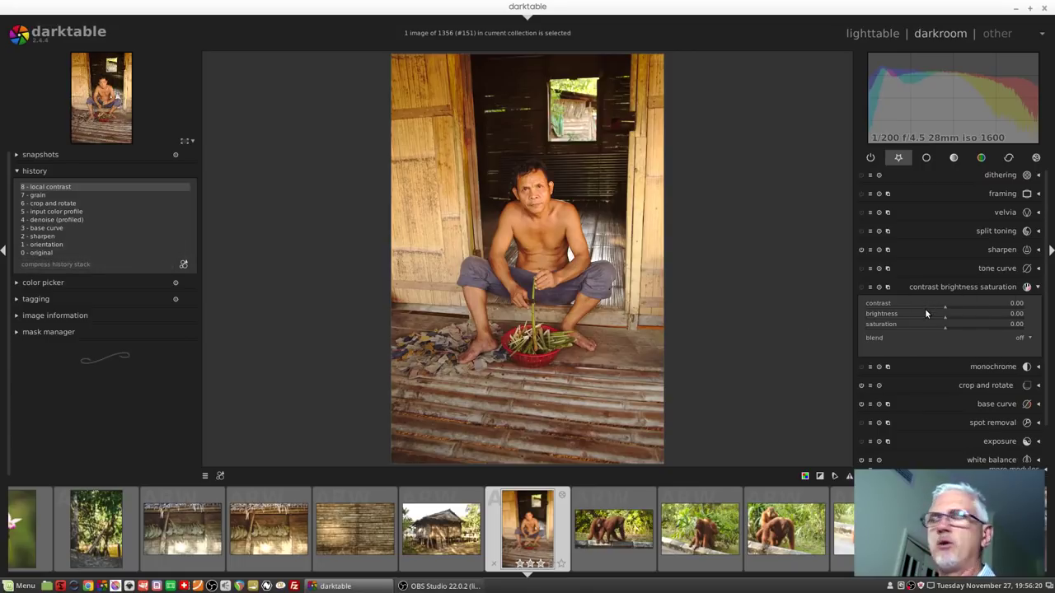
- Lower the portrait's saturation, then roll the edit back to history step 7, grain
left_click_drag(936, 326, 891, 326)
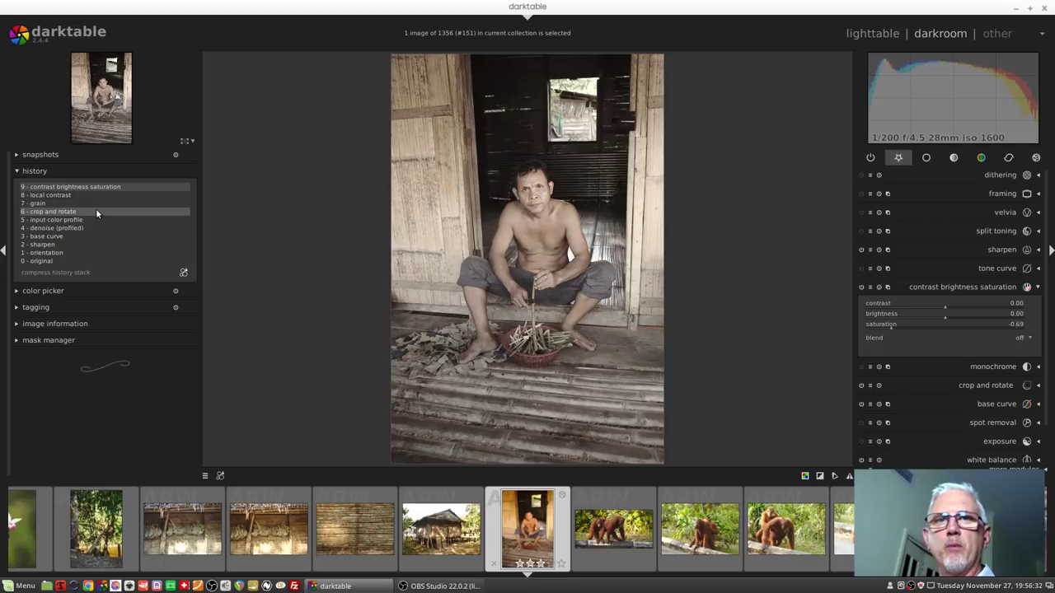
left_click(45, 202)
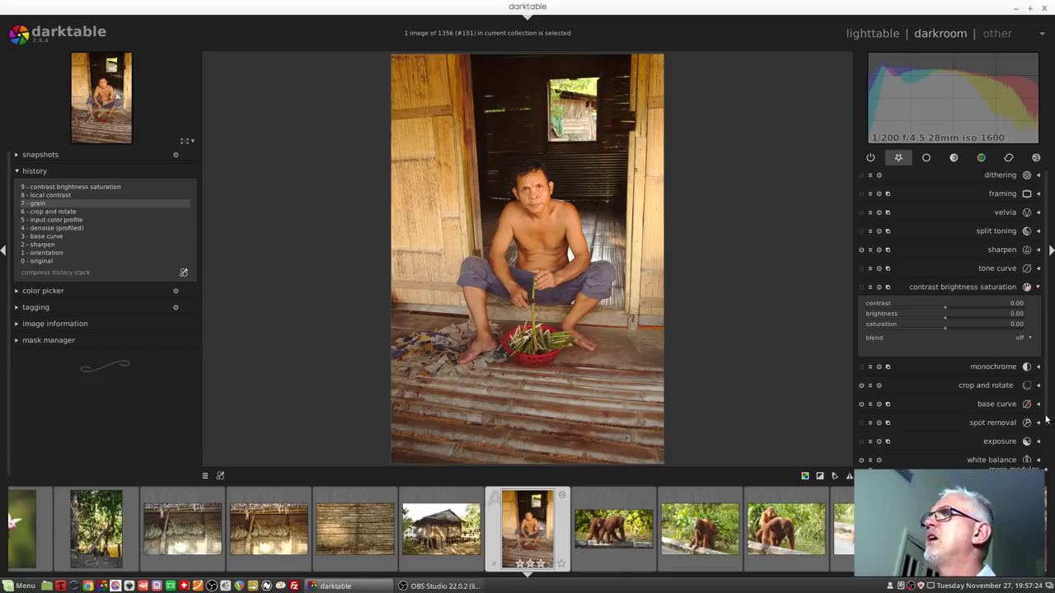
- Crop the portrait inward from all four edges, apply it as step 8, and compare with the prior step
left_click(965, 385)
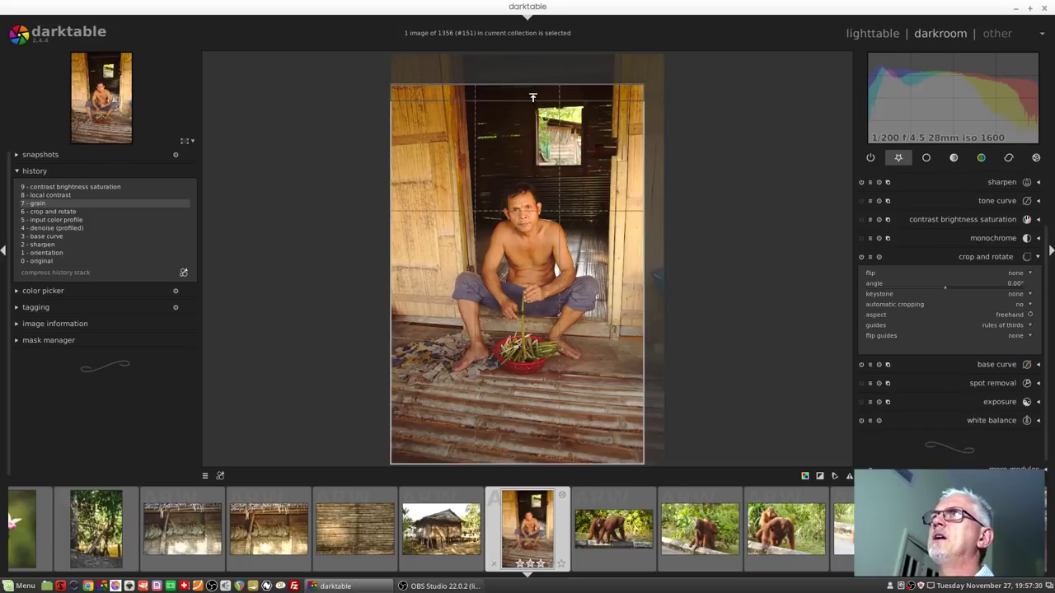
left_click_drag(533, 97, 532, 157)
left_click_drag(645, 329, 625, 334)
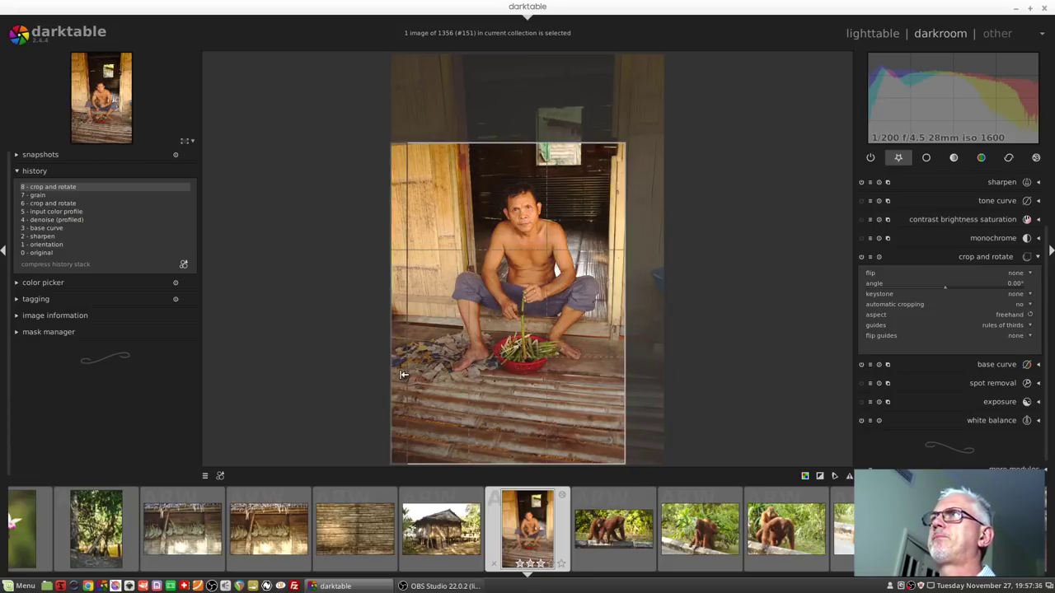
left_click_drag(403, 375, 436, 375)
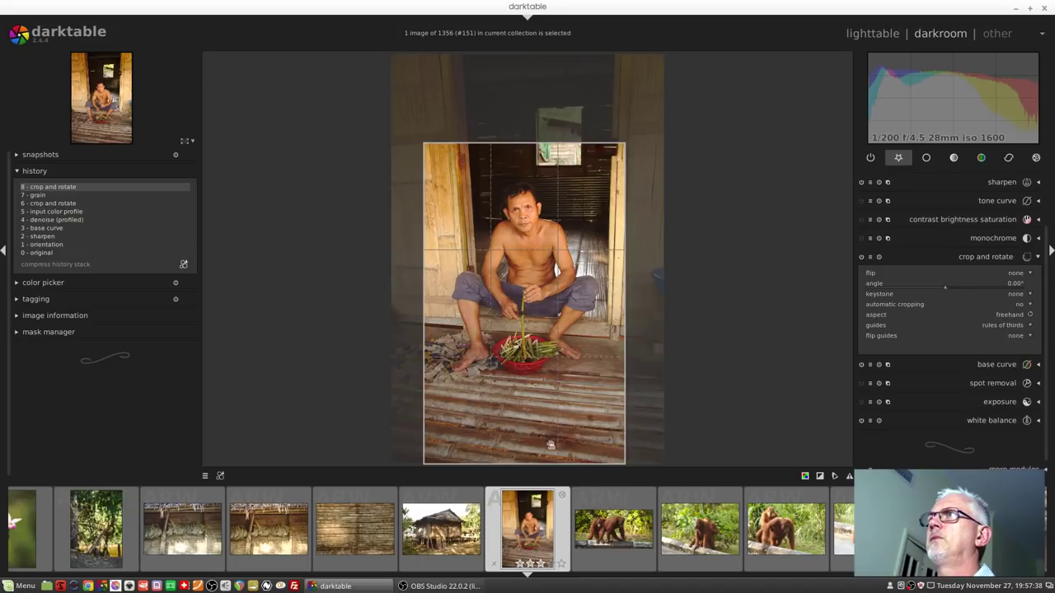
left_click_drag(551, 447, 561, 405)
key("Return")
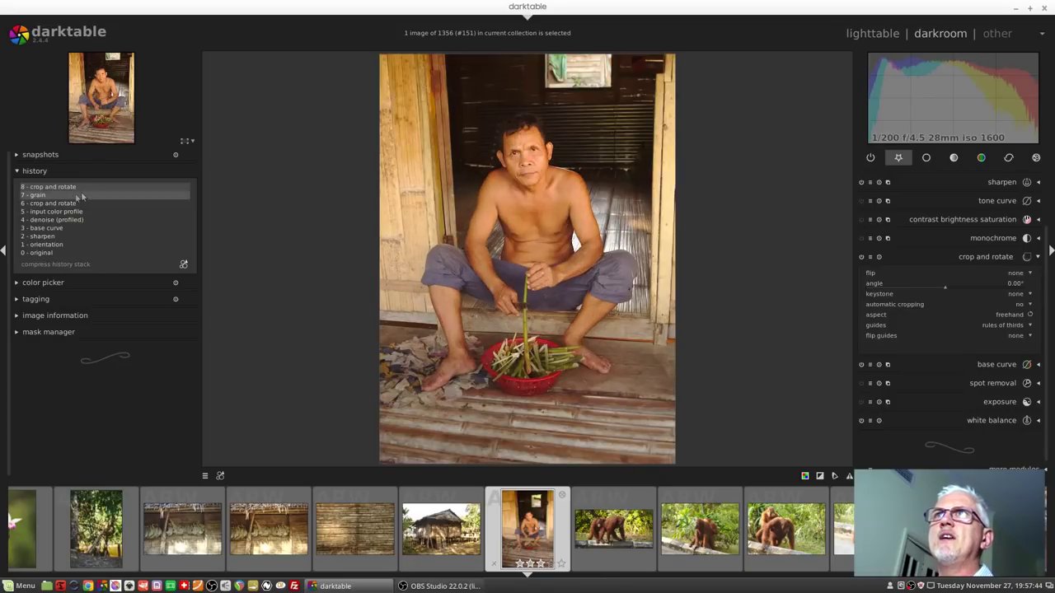
left_click(76, 195)
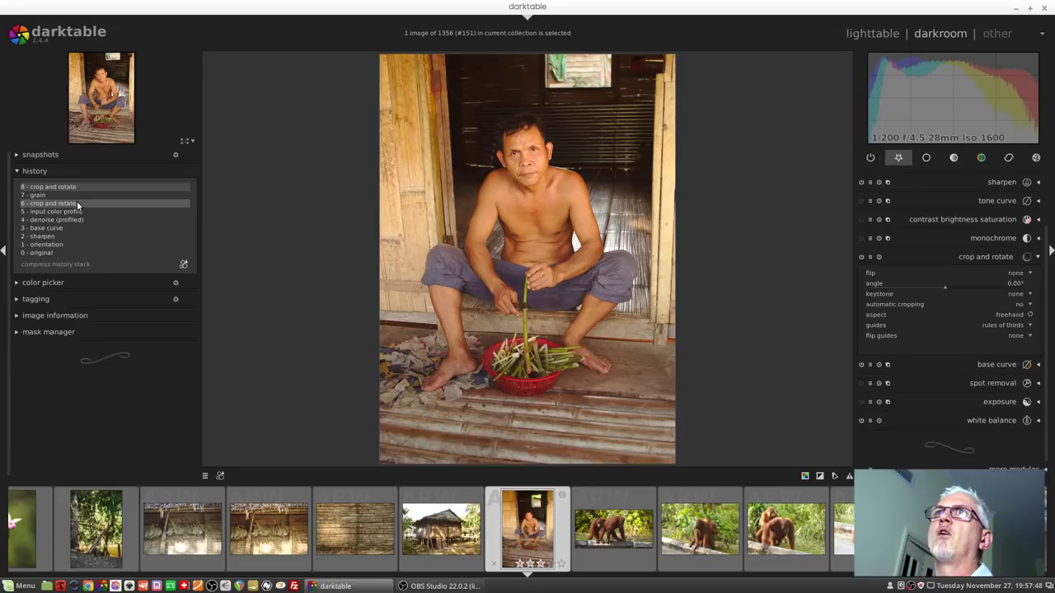
left_click(77, 186)
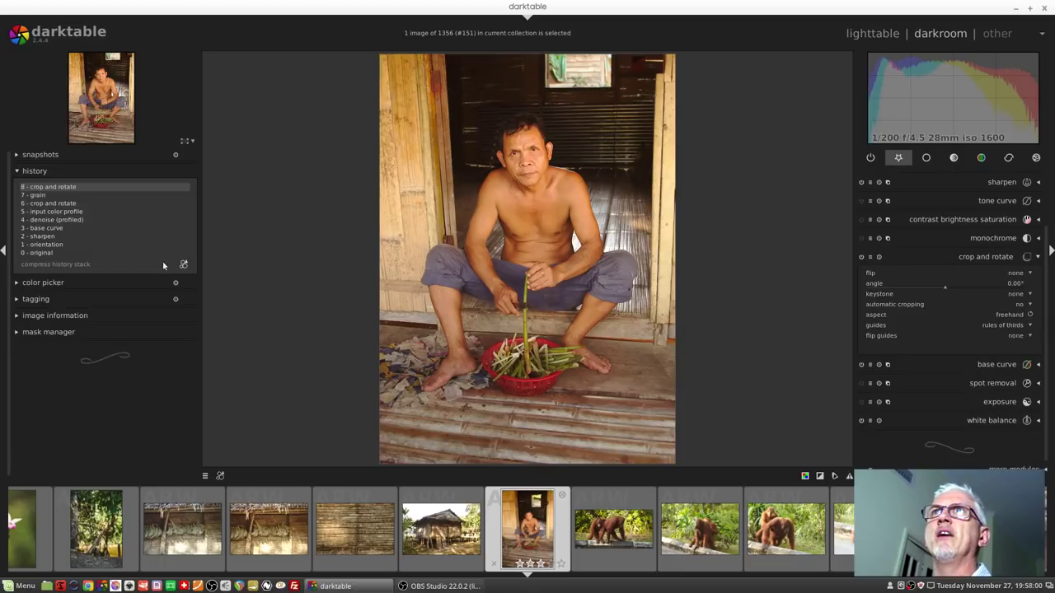
- Compare the two crop and rotate steps, then compress the history stack to drop the duplicate
left_click(54, 204)
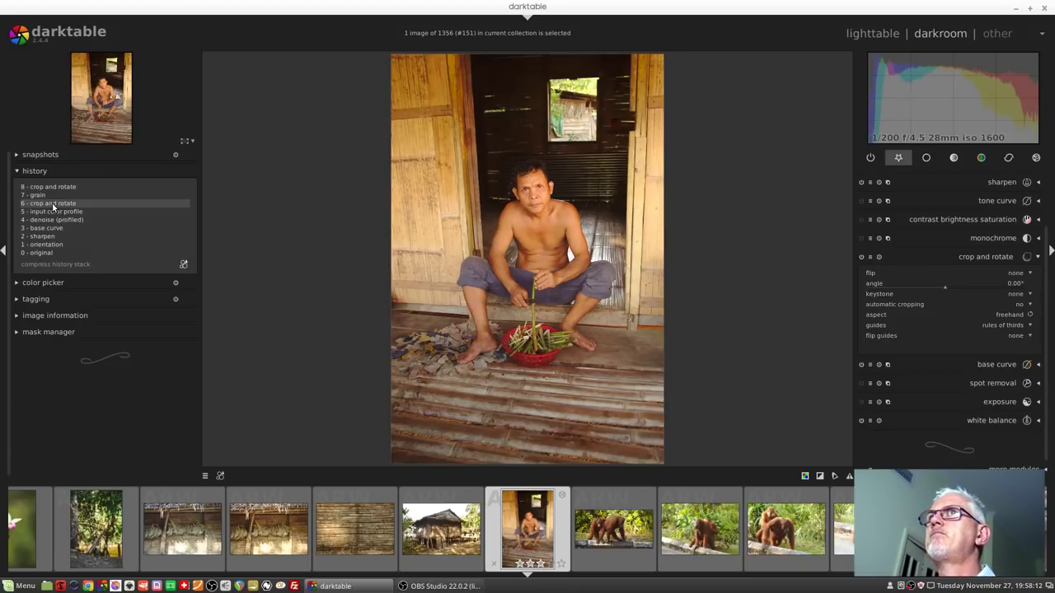
left_click(66, 187)
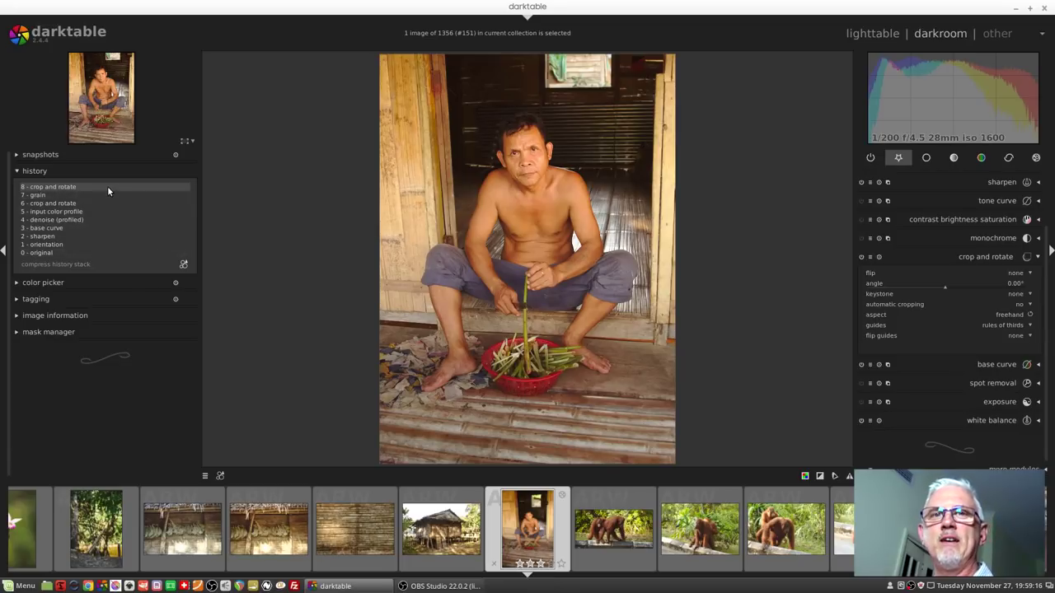
left_click(49, 264)
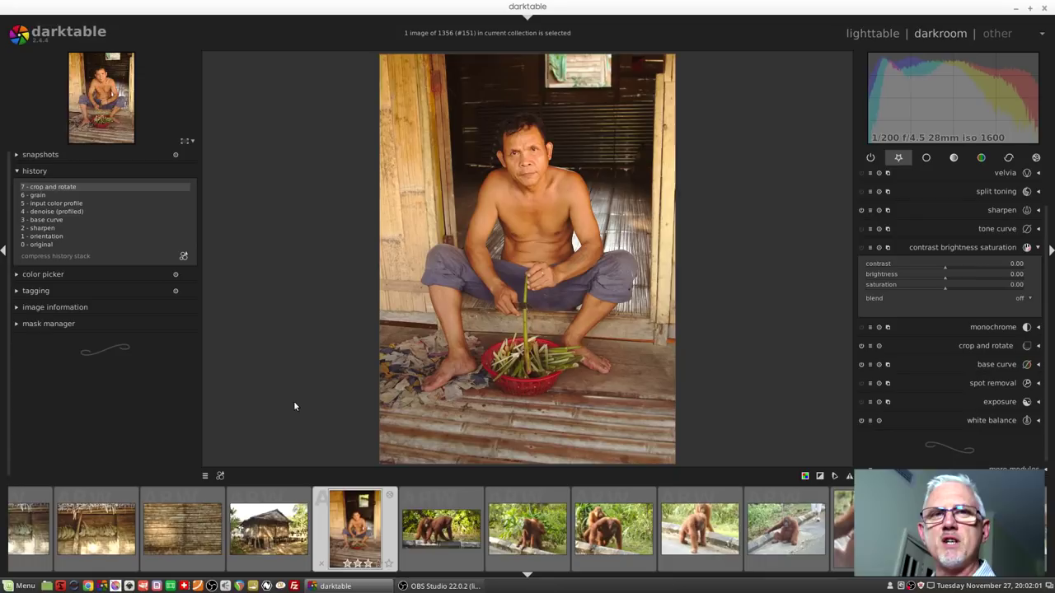
- Open the orangutan photo, crop it to a square 1.00 aspect, and drop saturation to -1.00
left_click(455, 532)
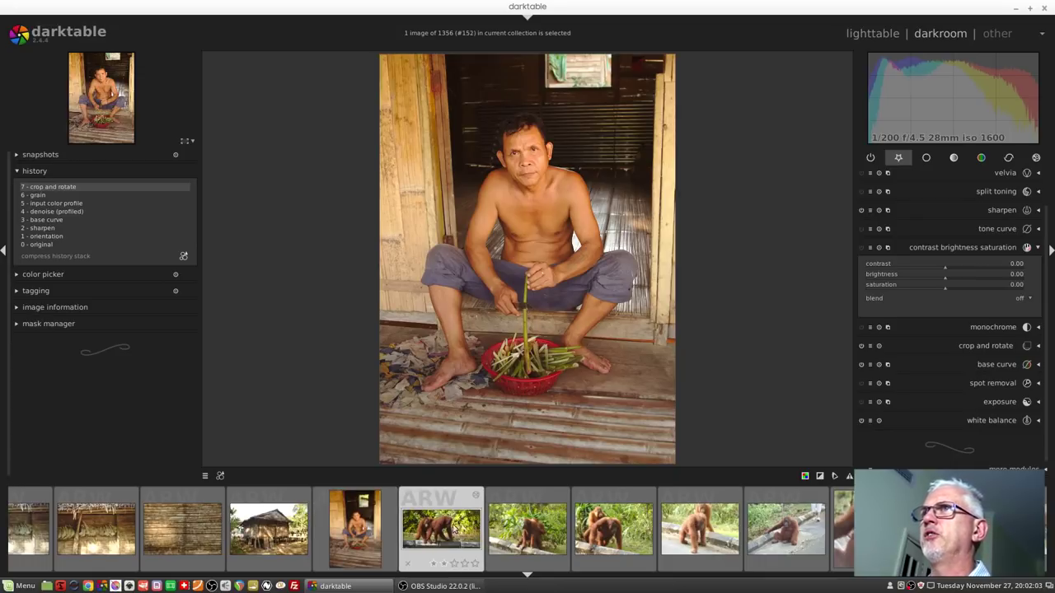
left_click(455, 527)
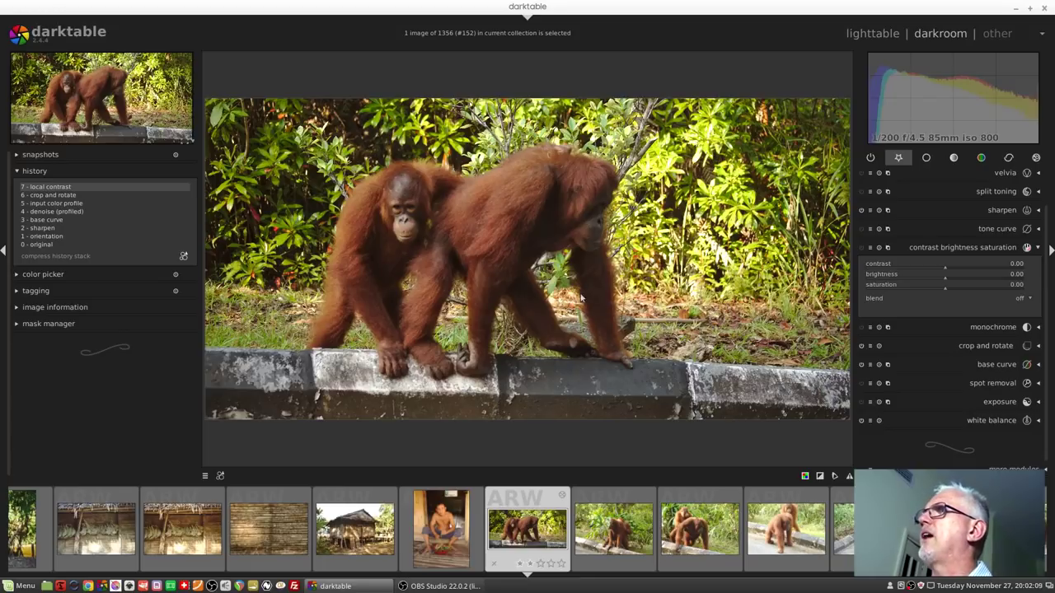
left_click(984, 347)
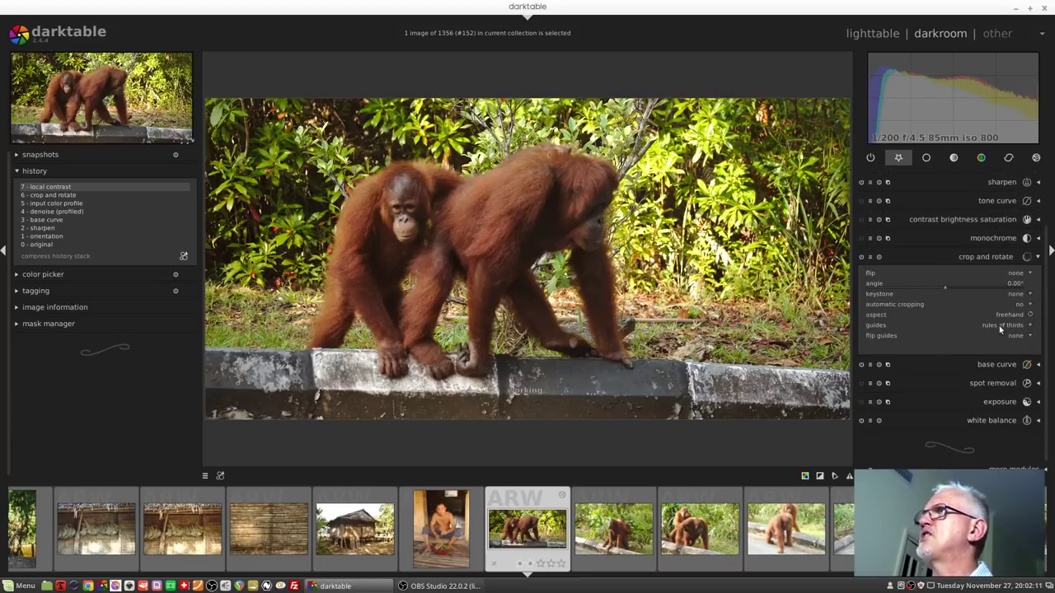
left_click(1008, 318)
left_click(1004, 334)
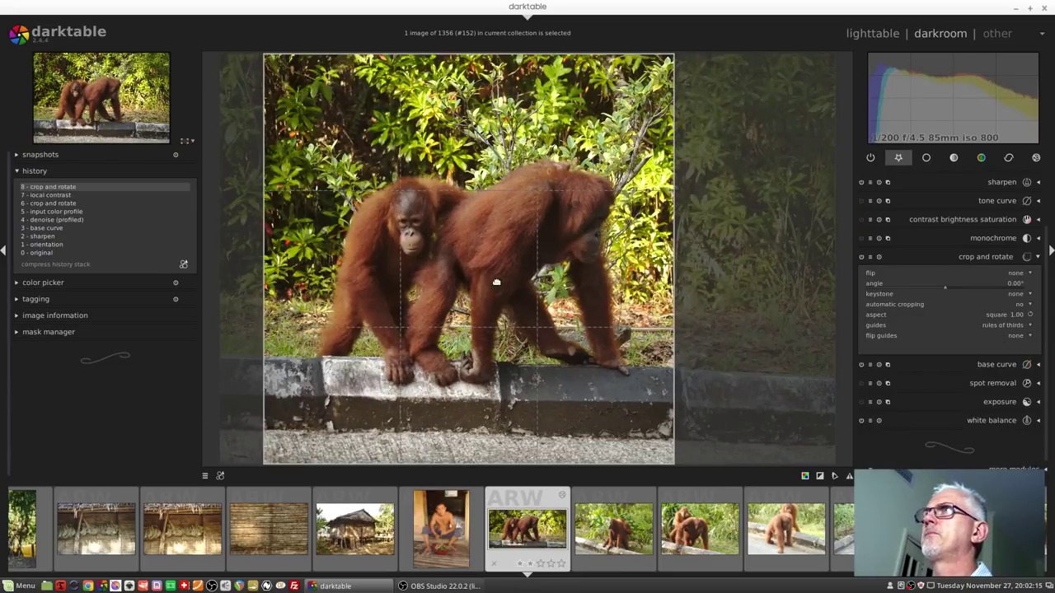
left_click(981, 223)
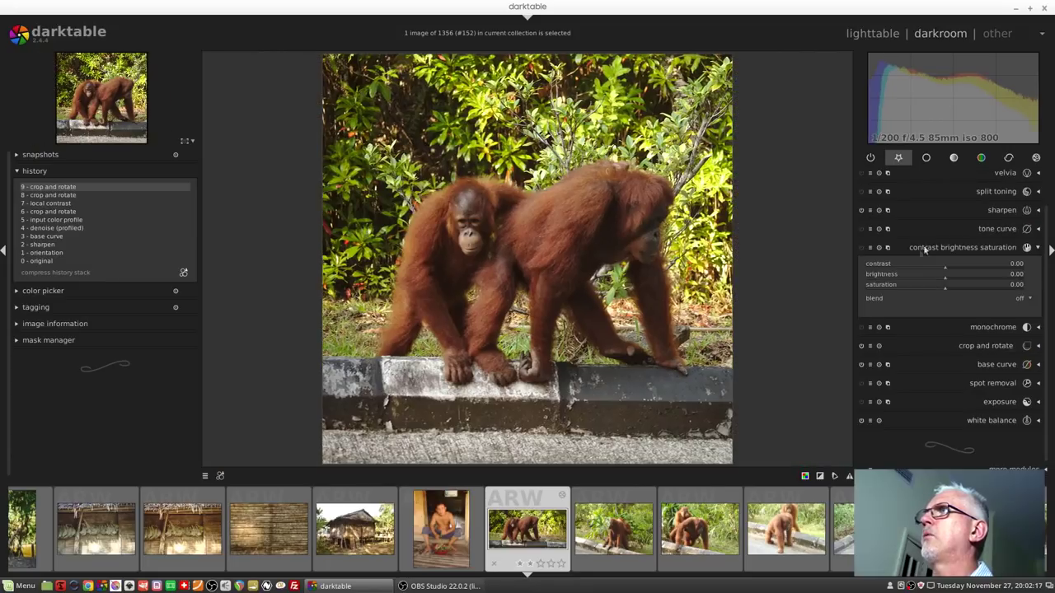
left_click_drag(882, 289, 857, 290)
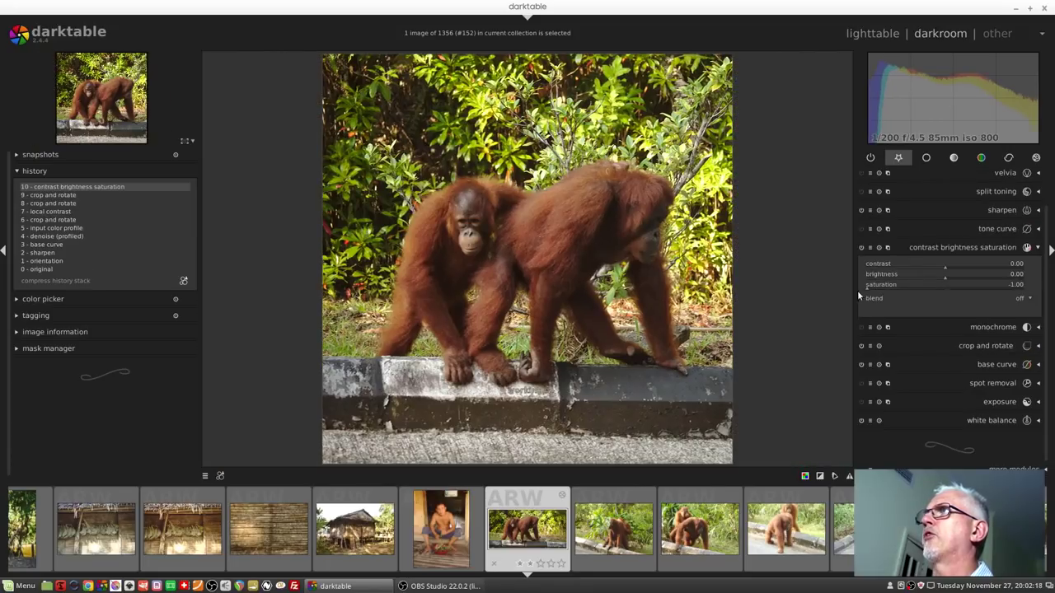
left_click(938, 248)
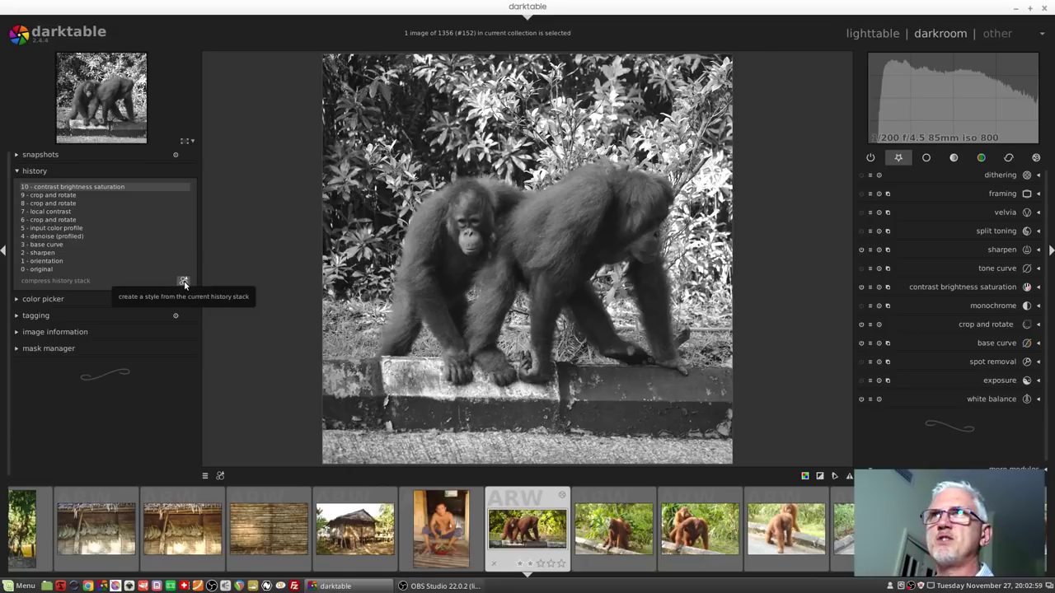
- Start a new style named 'Square 1' with the description 'Square crop 1600 grain, monochrome'
left_click(184, 284)
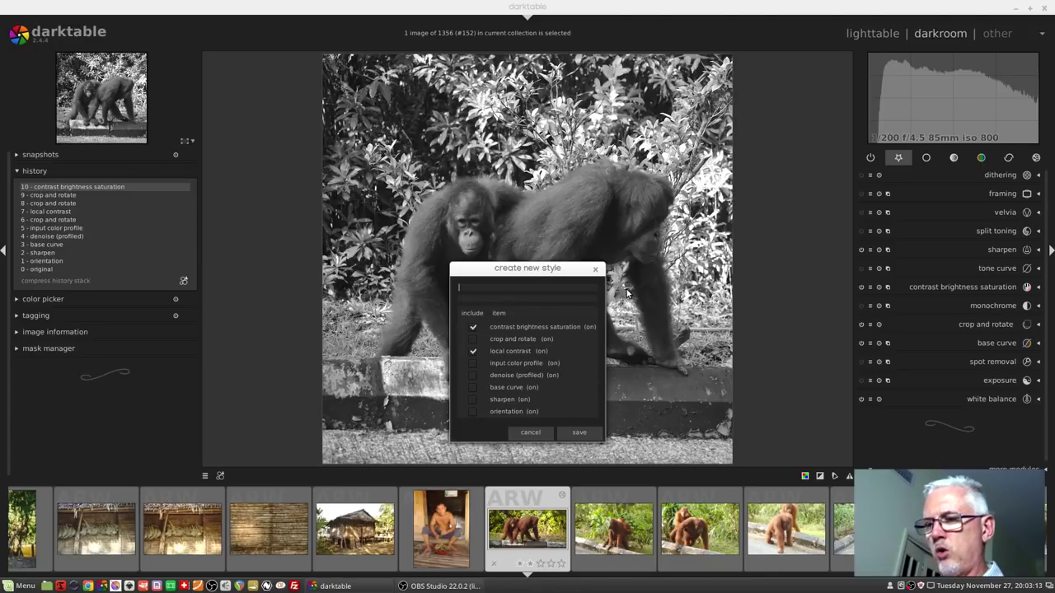
type("Square")
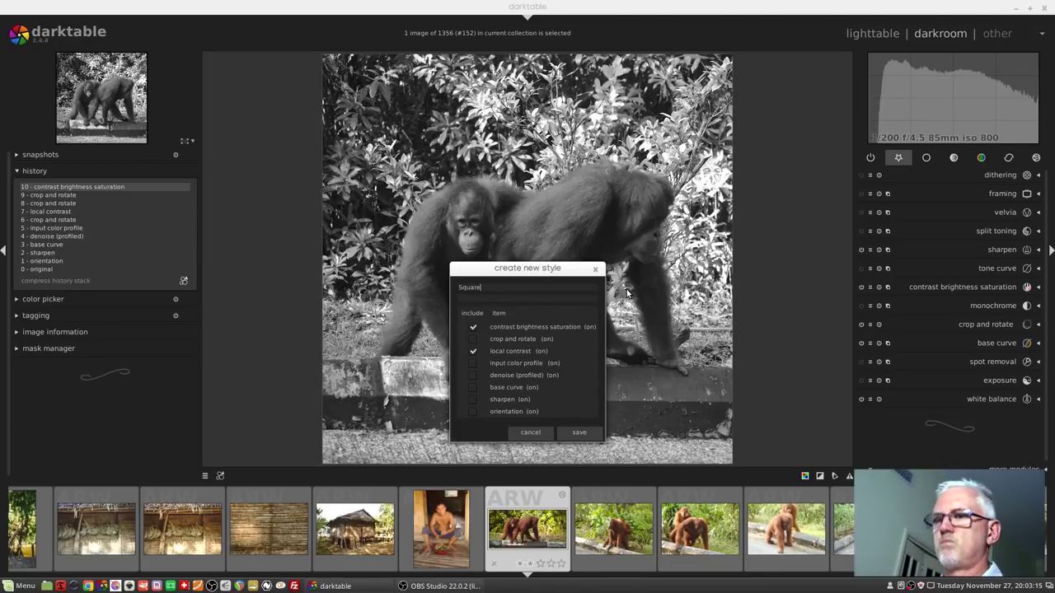
type(" 1")
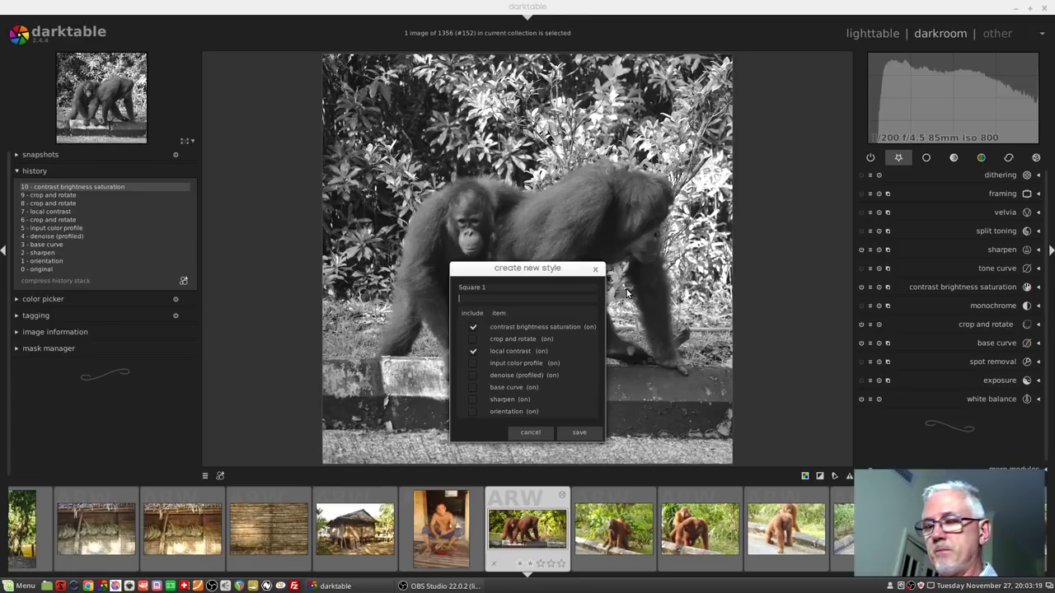
type("Square crop,")
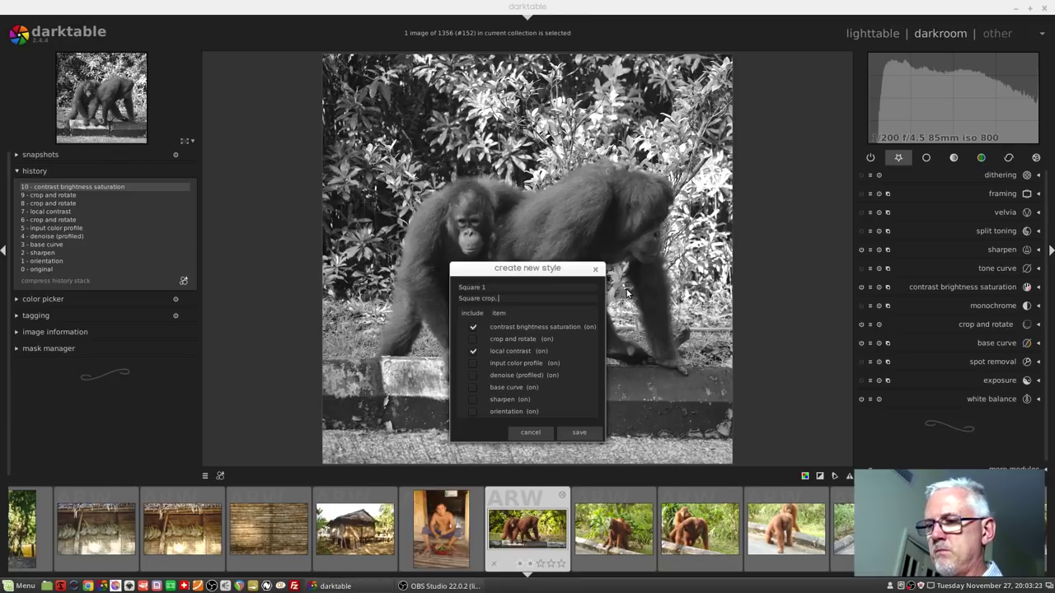
type("1600 grain, monochrome")
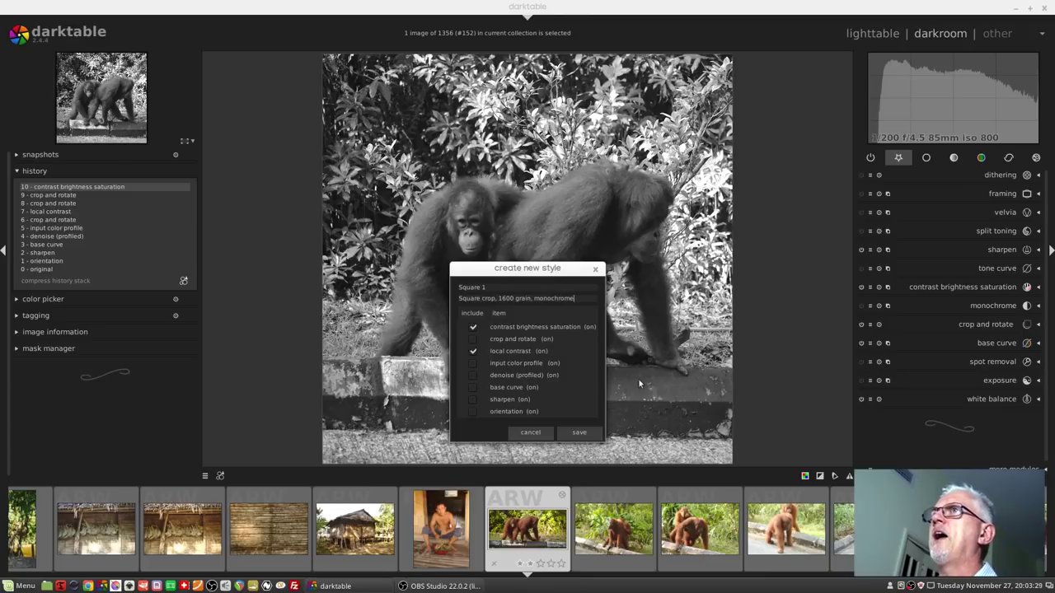
- Include crop and rotate, sharpen, base curve, denoise and input color profile, then save the style
left_click(472, 338)
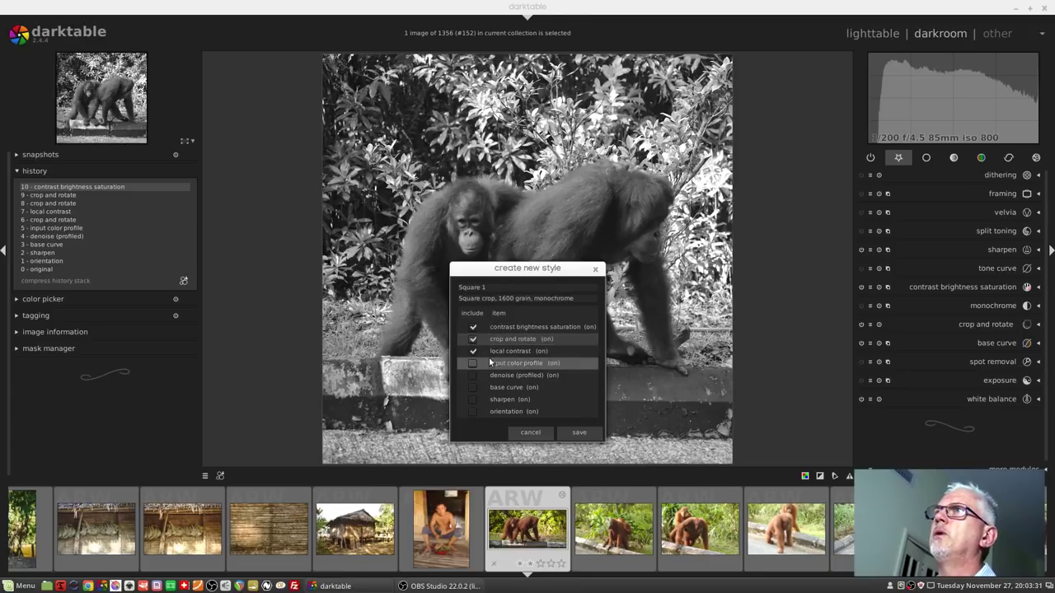
left_click(473, 401)
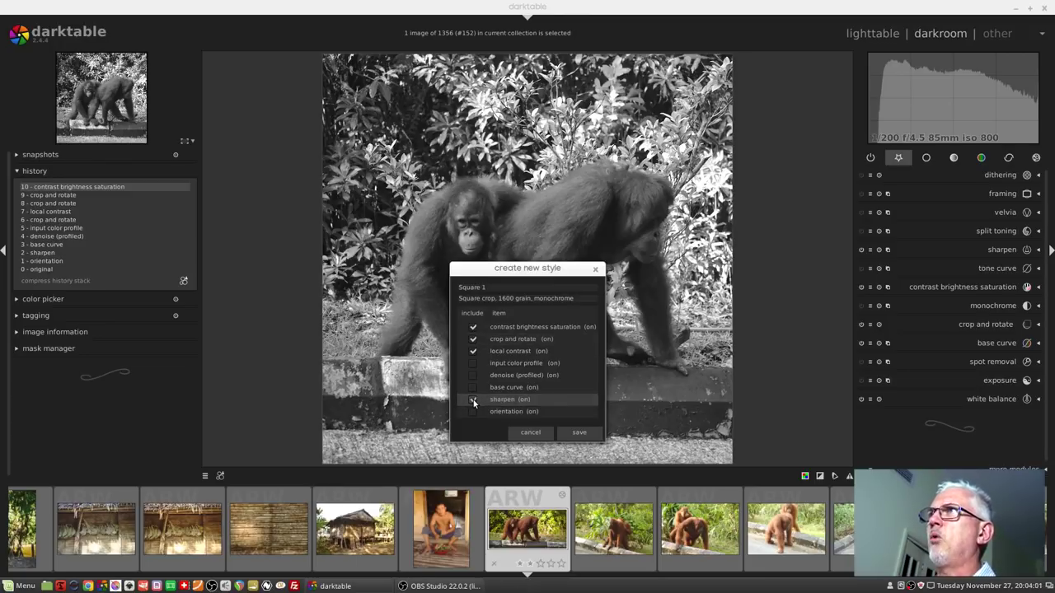
left_click(472, 388)
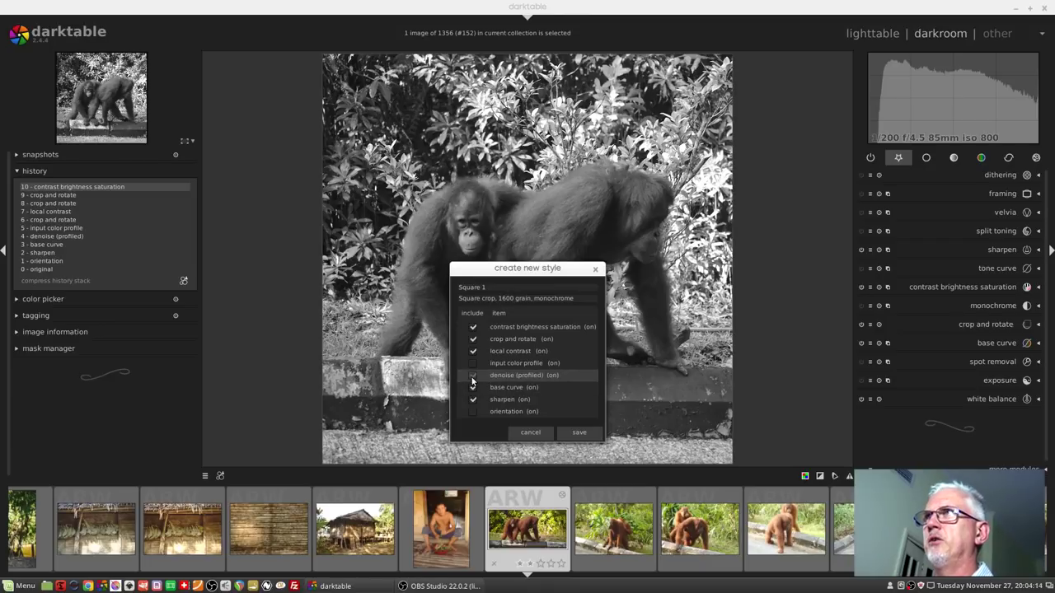
left_click(473, 376)
left_click(473, 363)
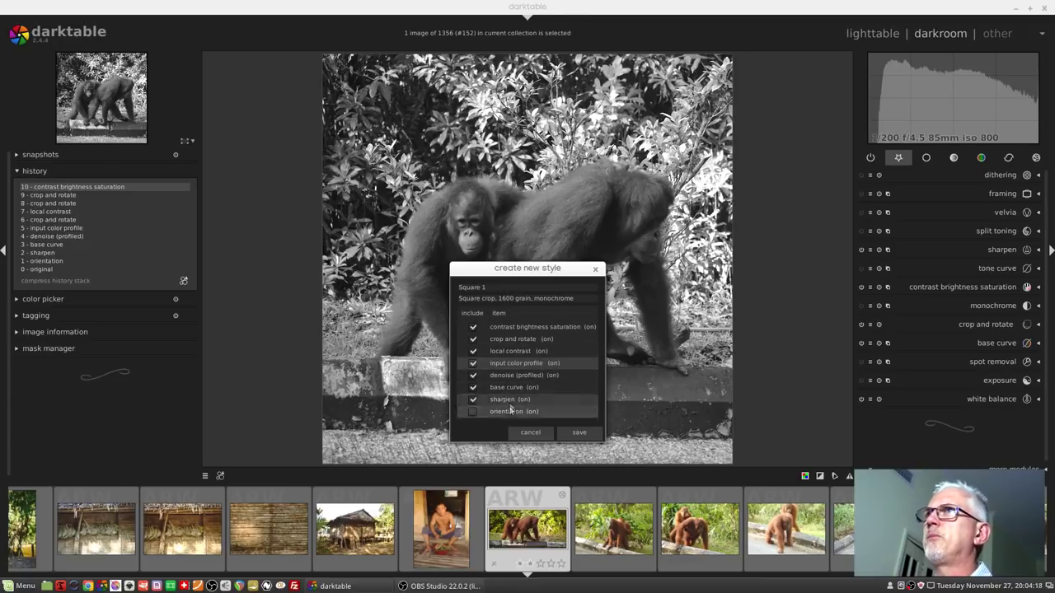
left_click(580, 434)
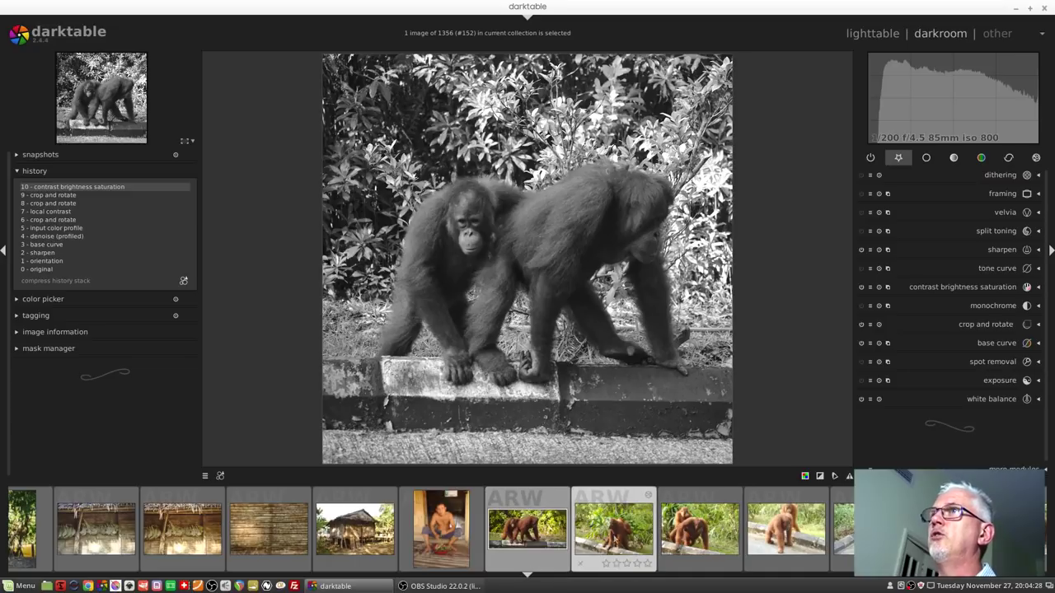
- Apply the Square 1 style to the next orangutan photo from the lighttable styles list
left_click(632, 538)
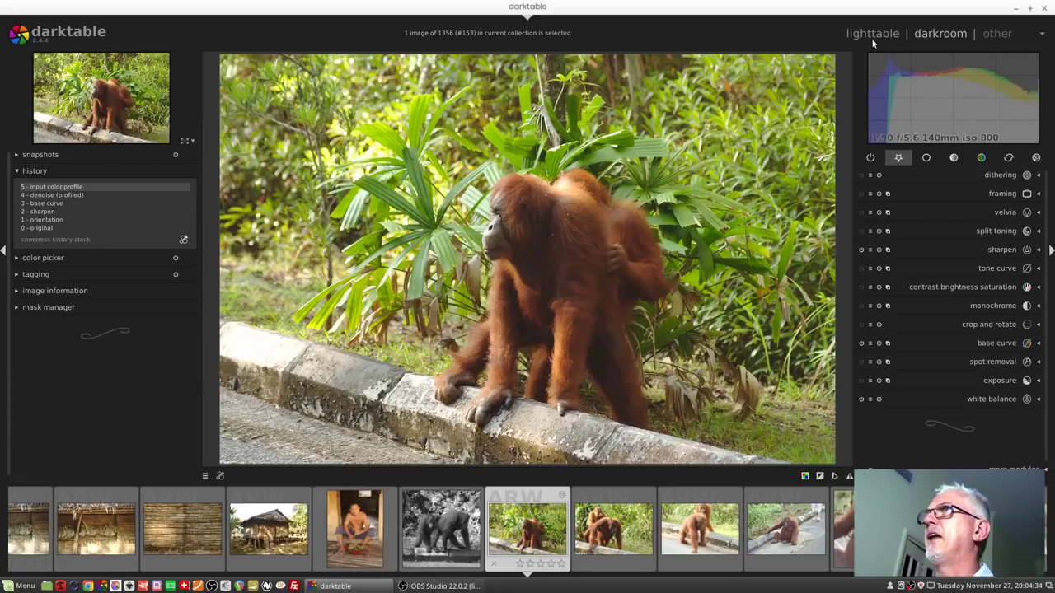
left_click(868, 34)
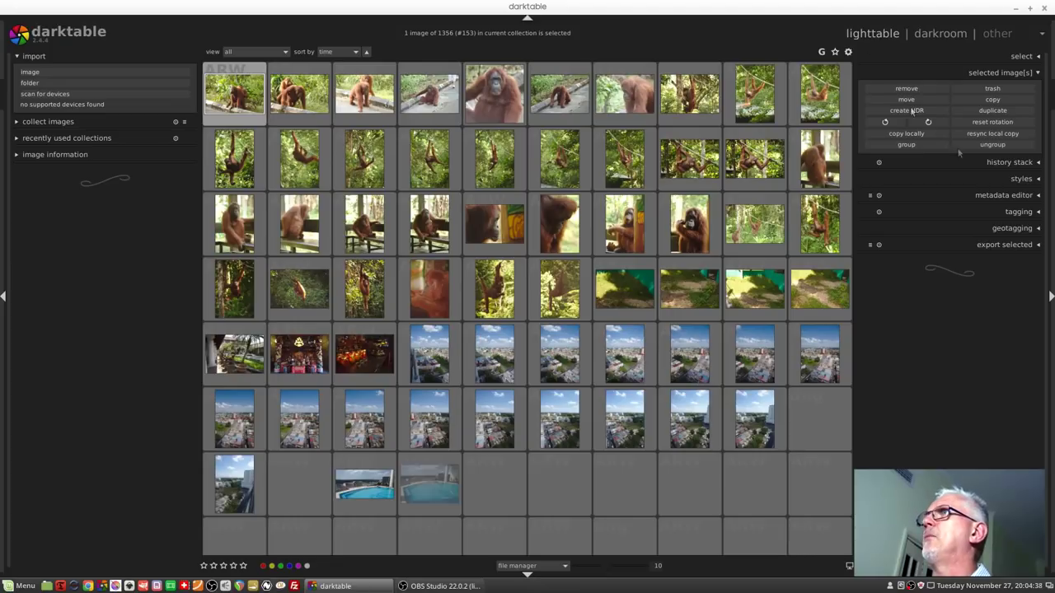
left_click(1017, 181)
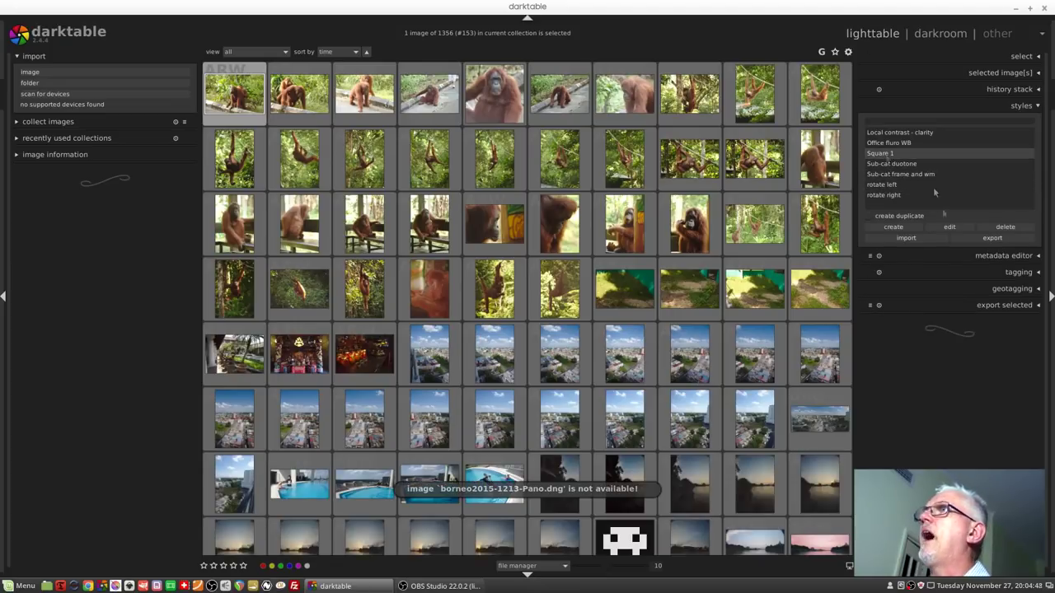
double_click(878, 154)
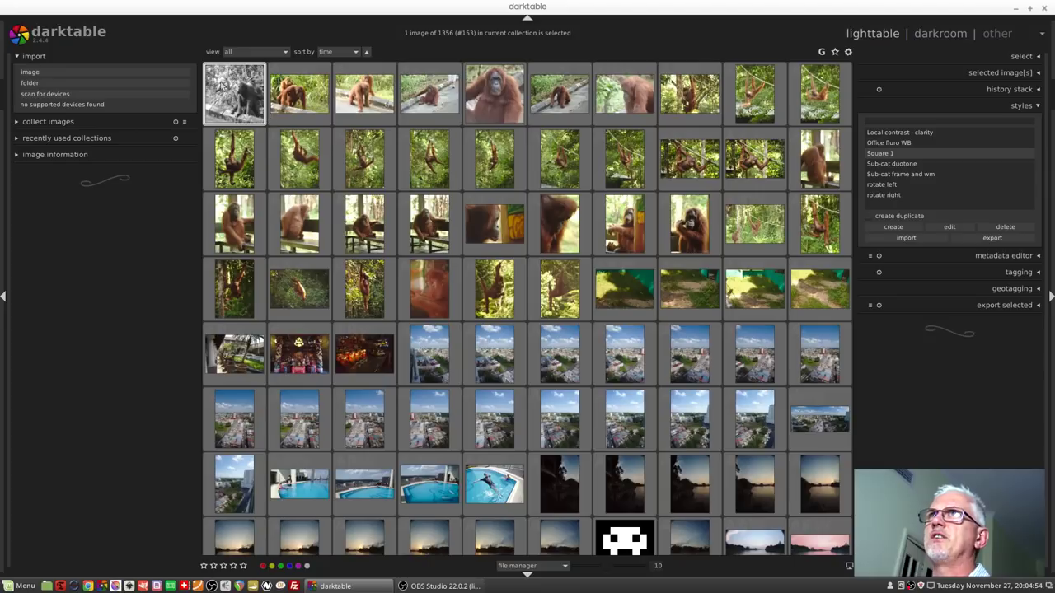
- Select the next four top-row orangutan photos for batch styling
left_click(294, 100)
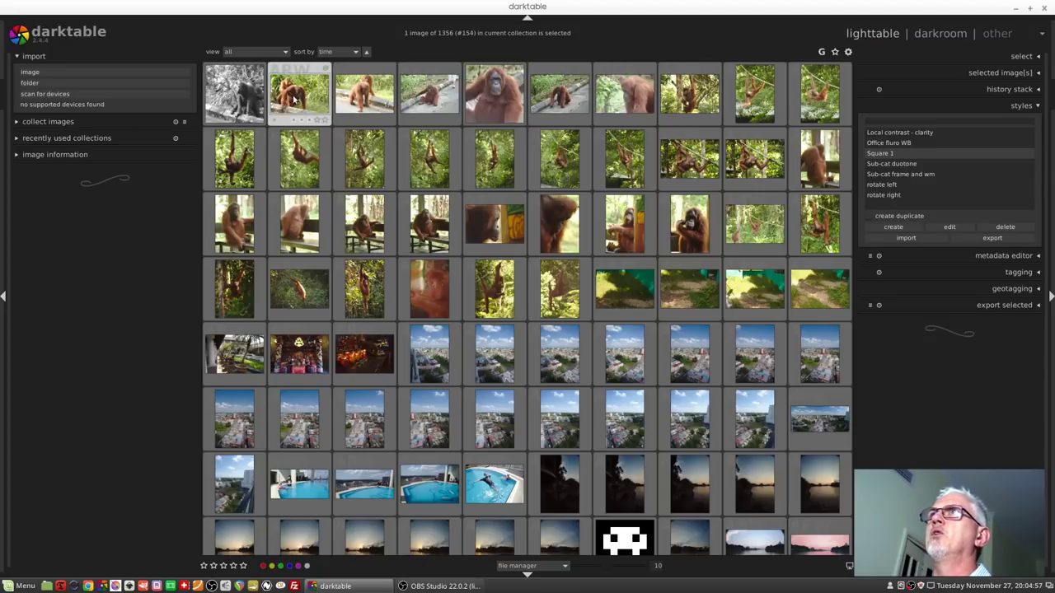
left_click(504, 101, "shift")
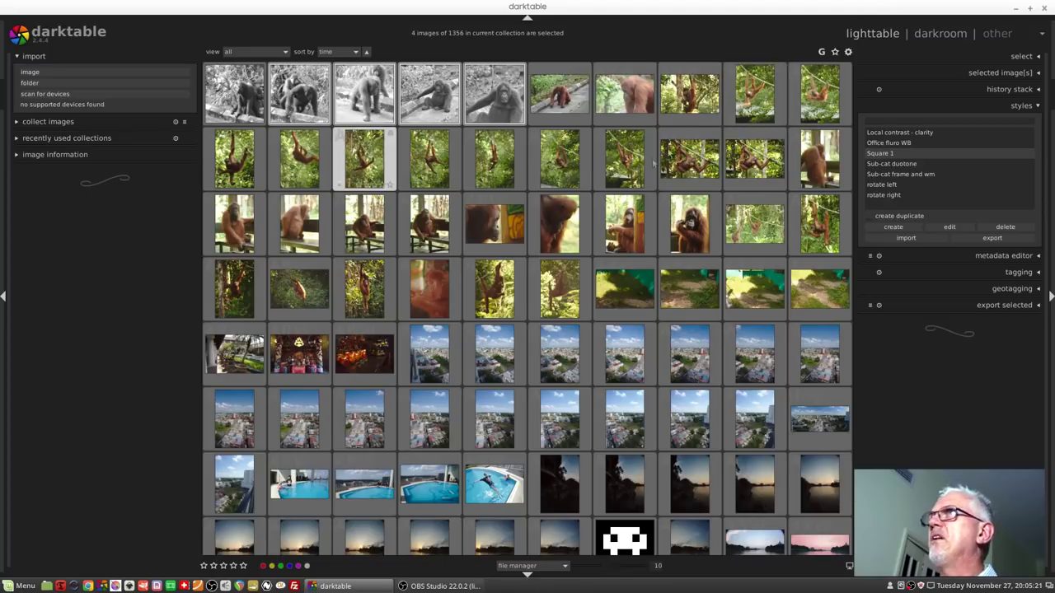
scroll(527, 223, "up", 2)
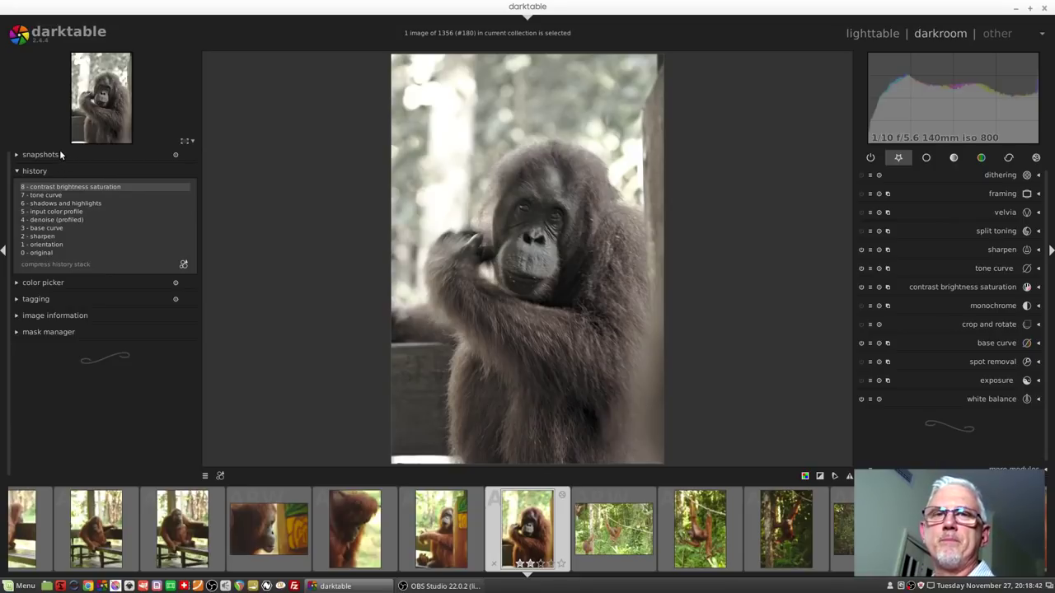
- Expand the snapshots panel beside the seated orangutan portrait
left_click(61, 155)
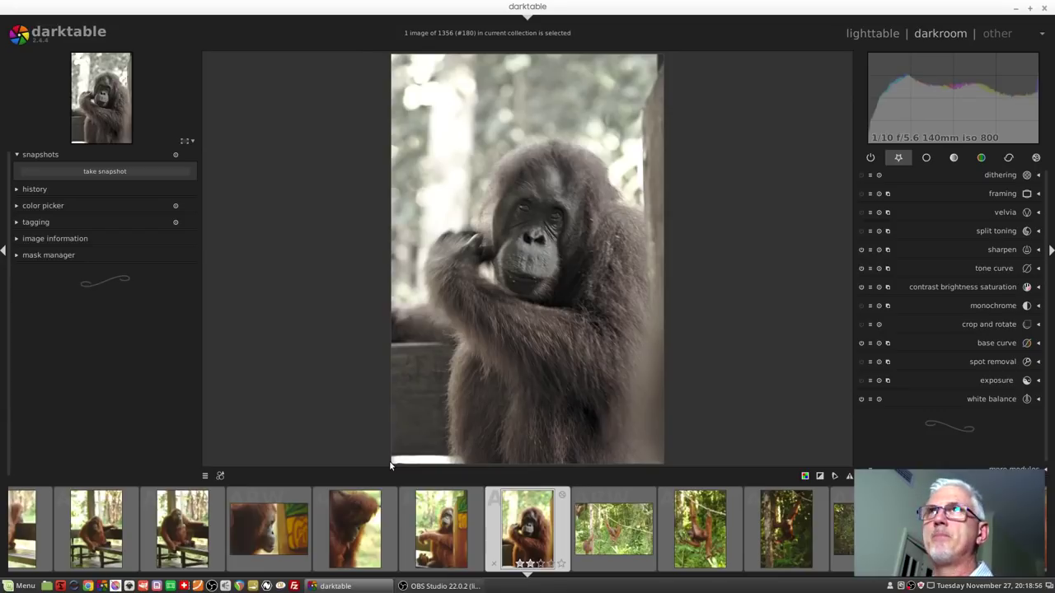
- Snapshot the current edit as 'contrast brightness saturation (8)' and expand the history list
left_click(103, 173)
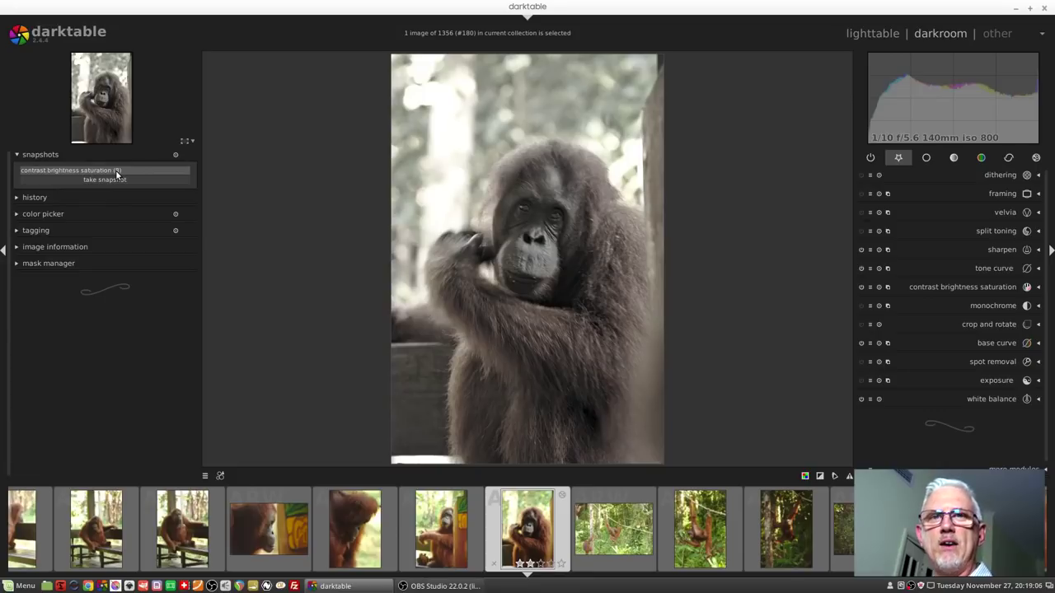
left_click(62, 197)
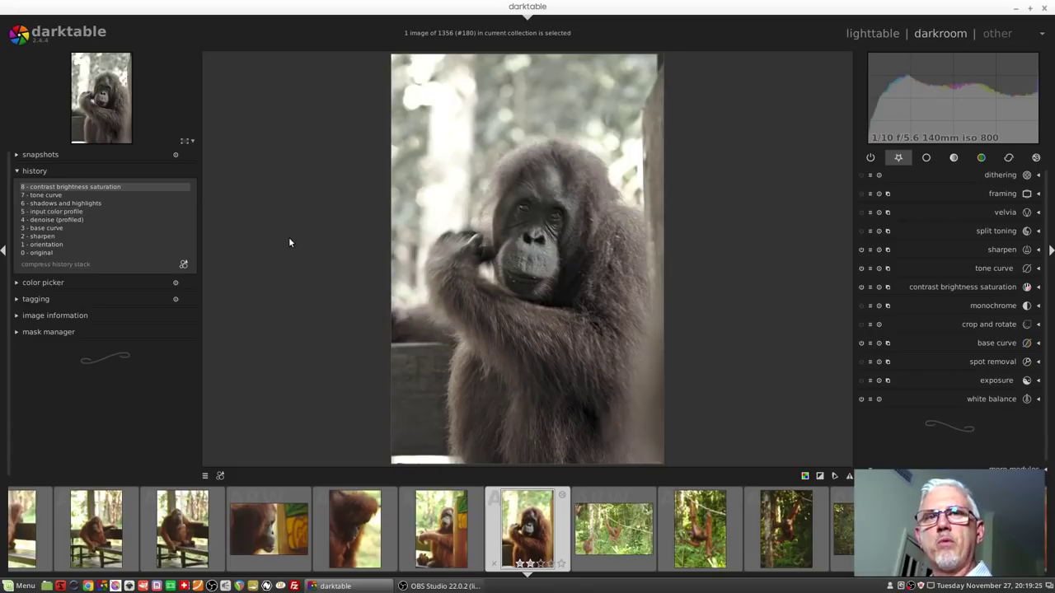
- Roll the portrait back to history step 3, base curve
left_click(51, 229)
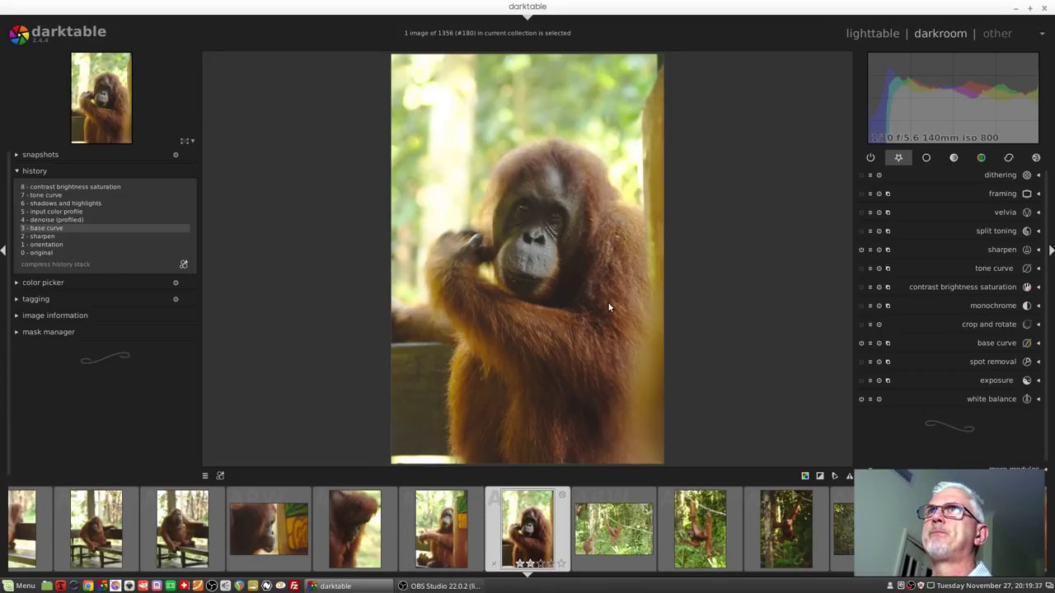
- Show the 'contrast brightness saturation (8)' snapshot in split view and move the divider to compare
left_click(60, 154)
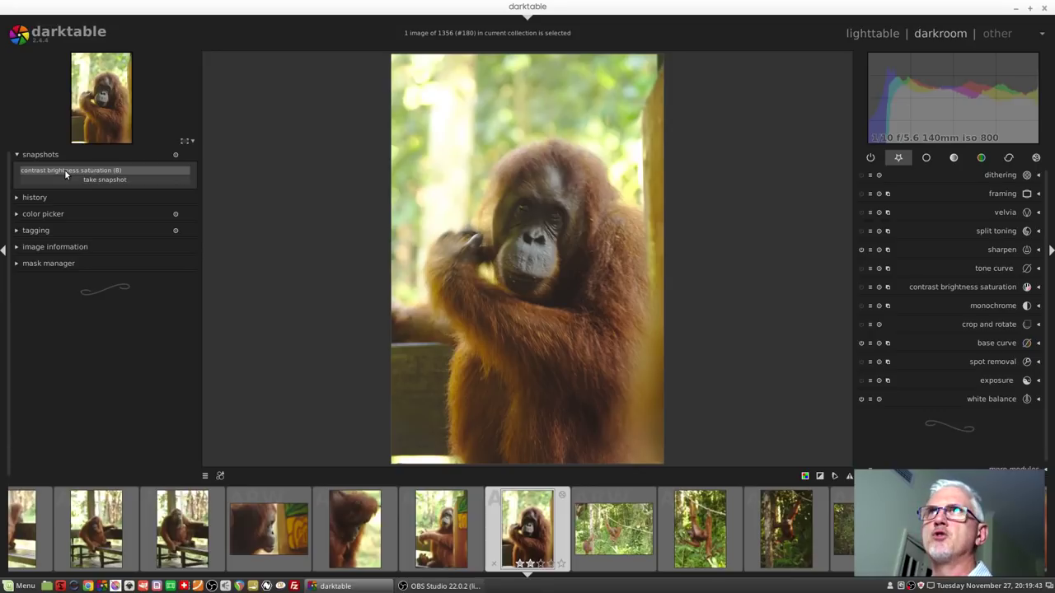
left_click(64, 170)
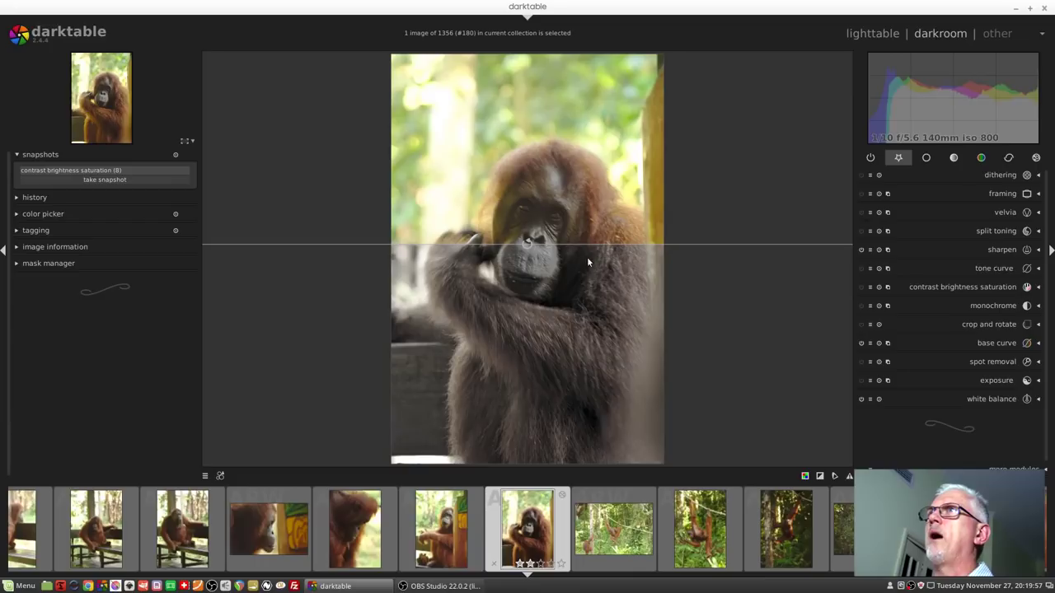
mouse_move(583, 248)
left_mouse_down()
mouse_move(574, 104)
mouse_move(561, 68)
mouse_move(576, 250)
left_mouse_up()
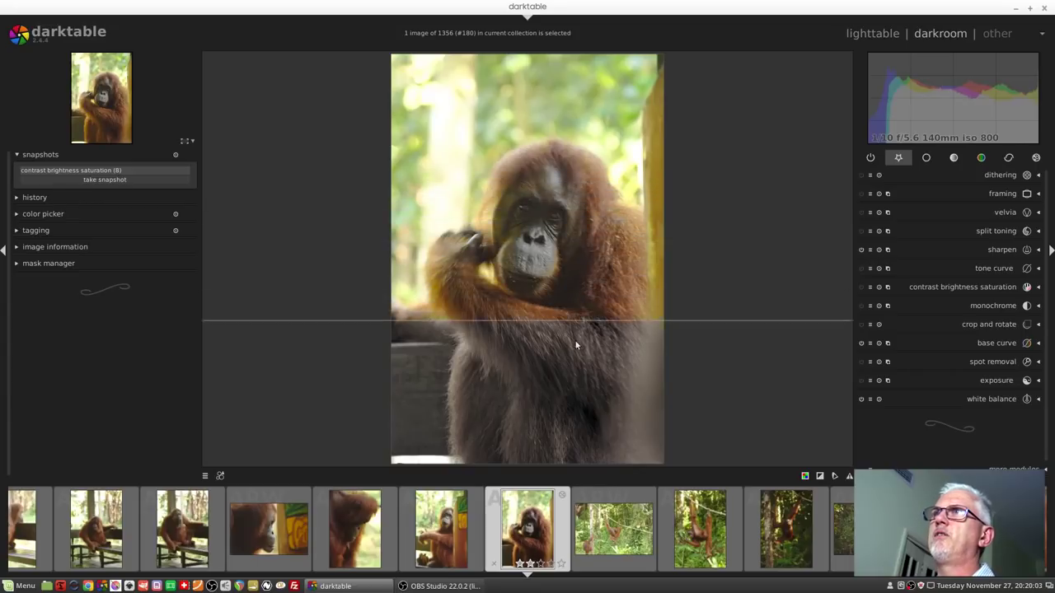
left_click_drag(574, 360, 600, 272)
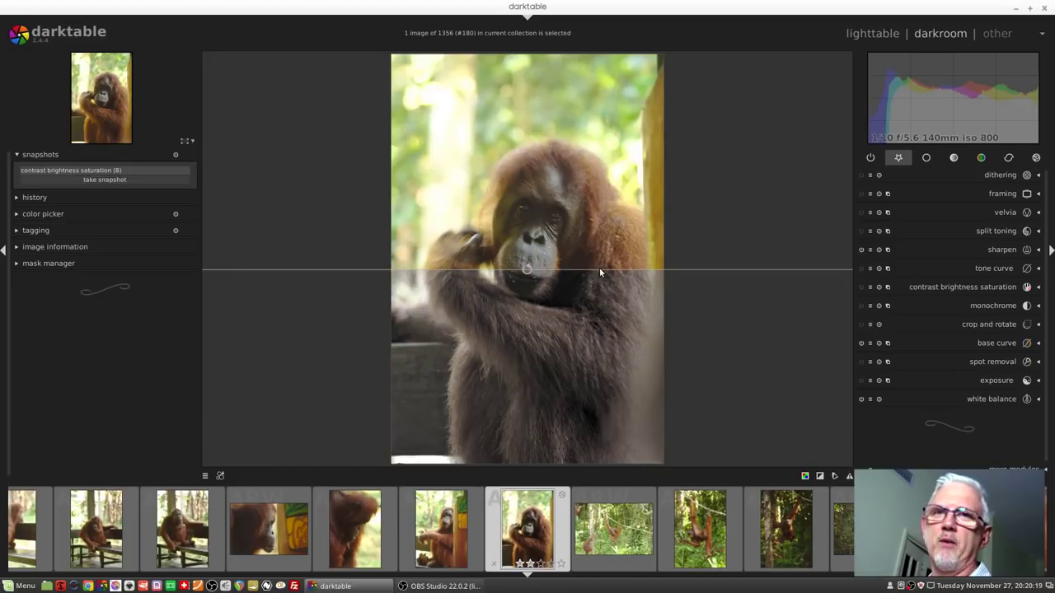
scroll(553, 206, "up", 1)
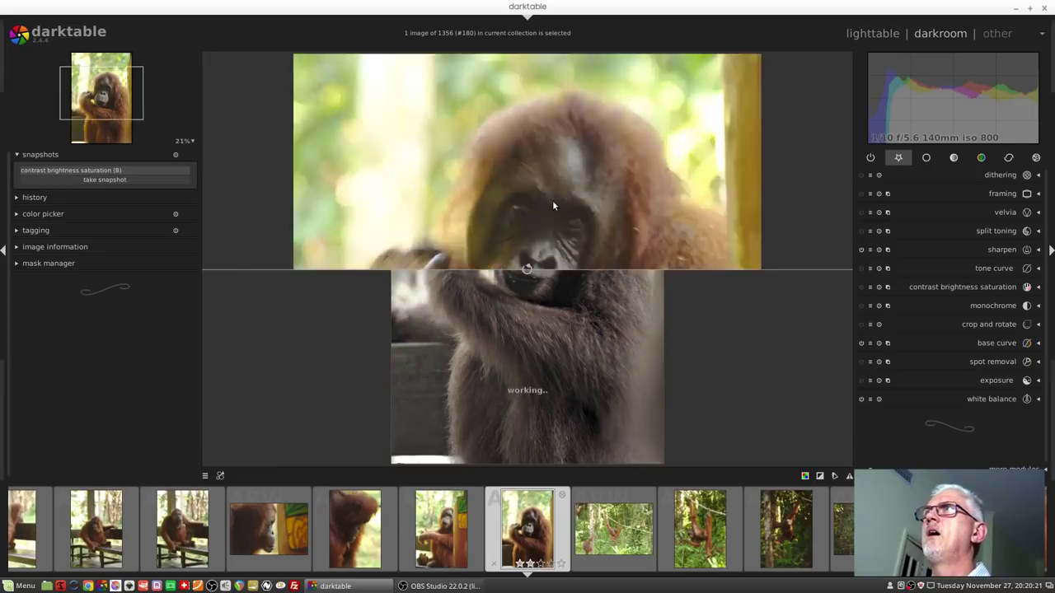
scroll(553, 207, "up", 2)
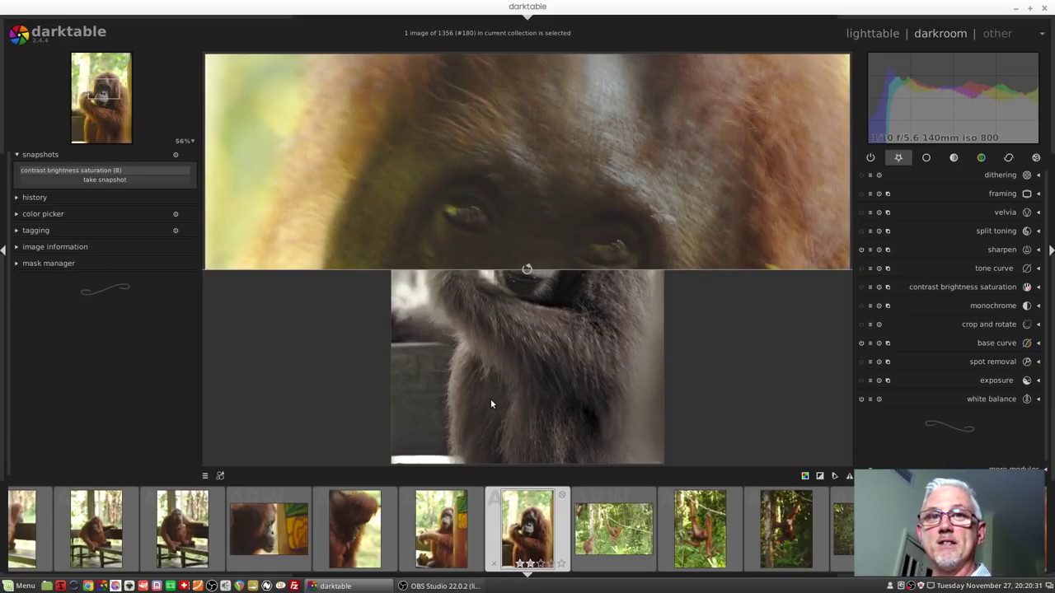
middle_click(554, 229)
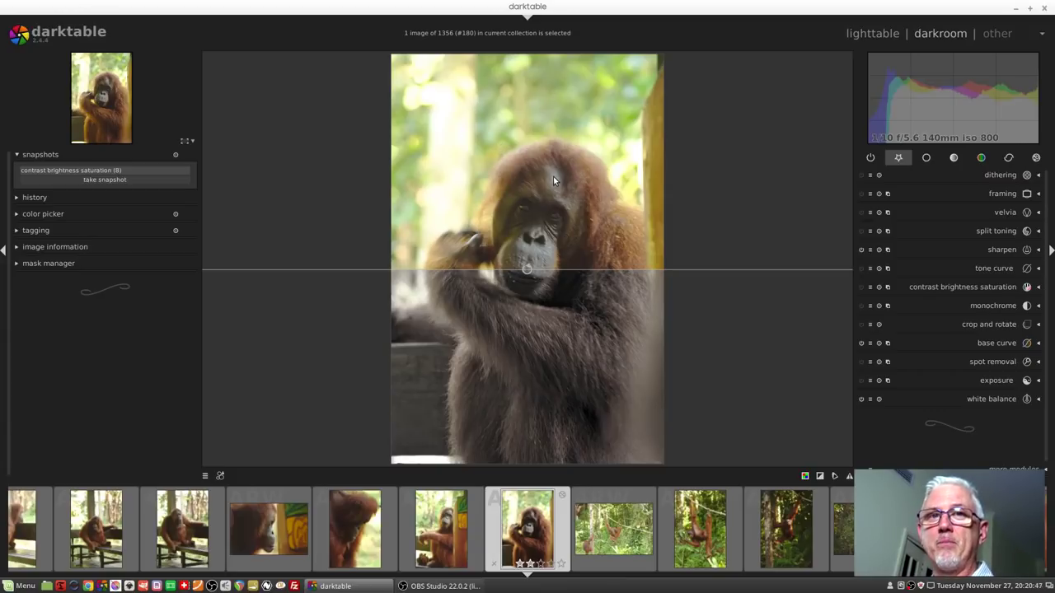
- Expand the history list, step to '4 - denoise (profiled)', then return to '3 - base curve'
left_click(76, 196)
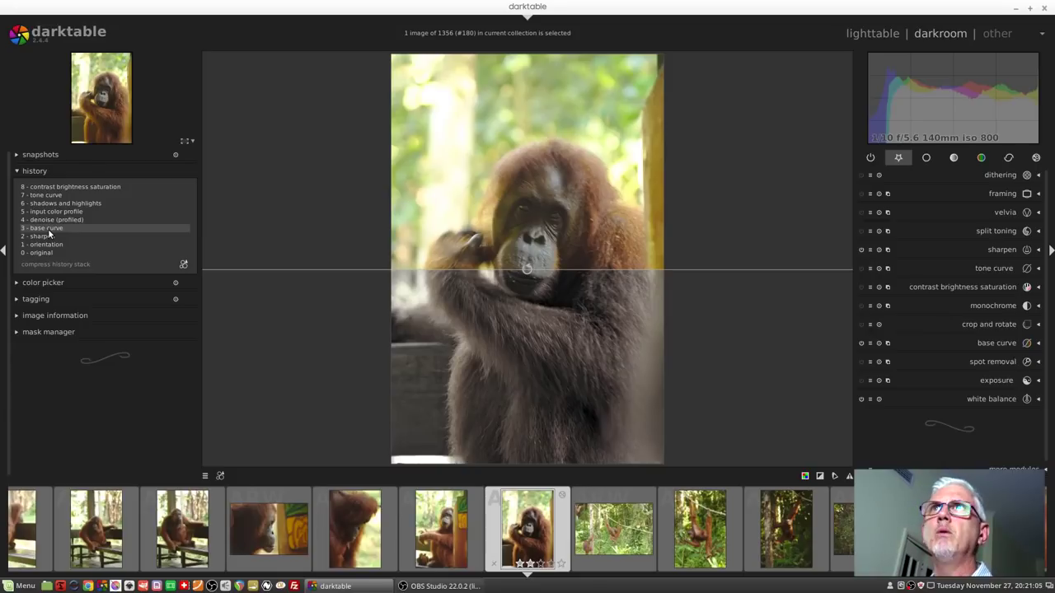
left_click(51, 221)
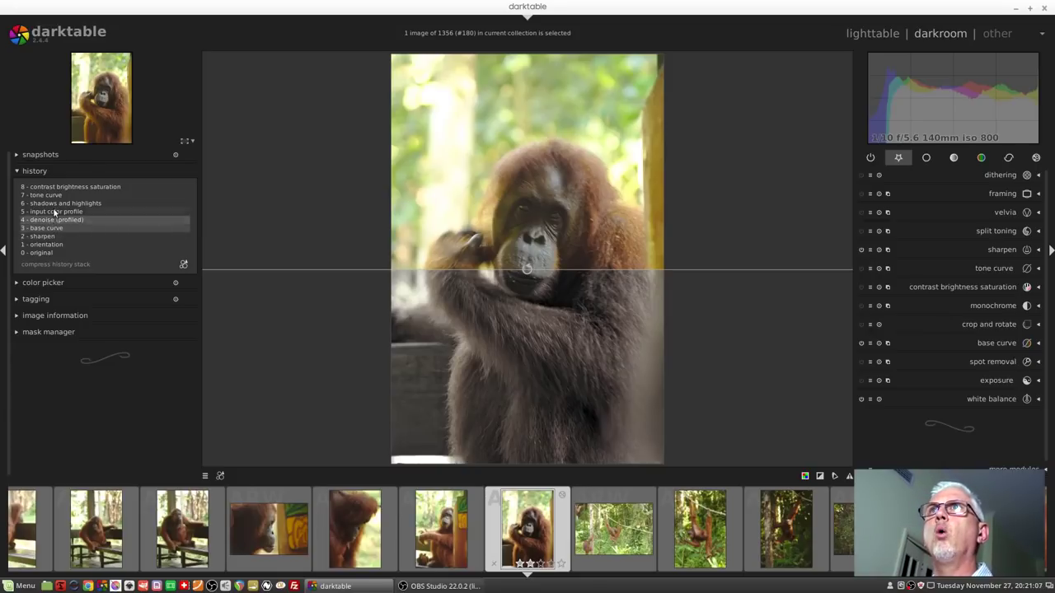
left_click(45, 226)
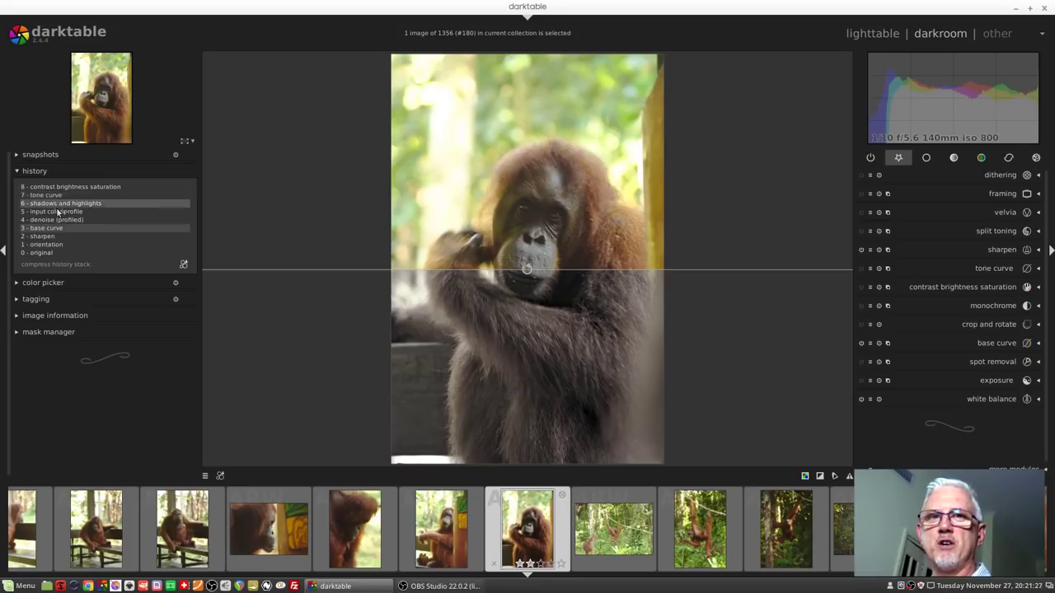
- Return to the lighttable grid and expand the selected image[s] module
left_click(865, 34)
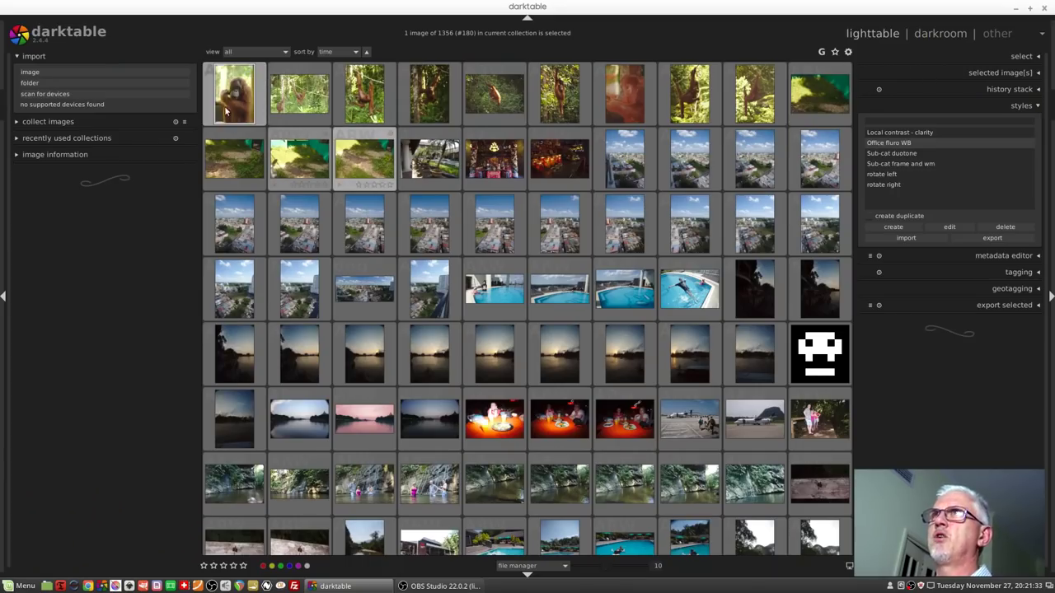
left_click(994, 72)
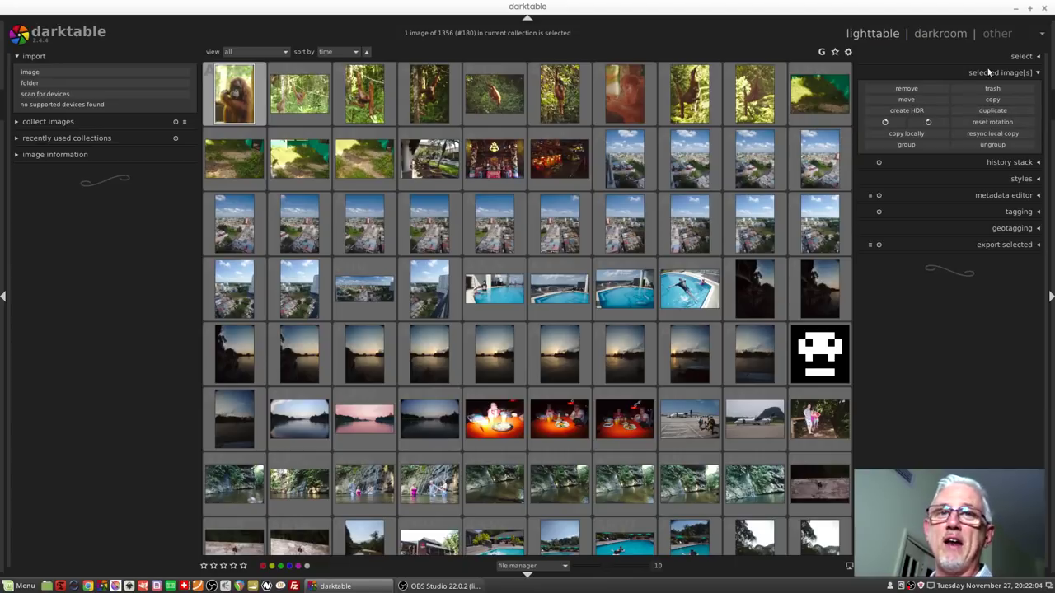
- Open the orangutan photo in the darkroom and apply the framing preset BWP 2018
double_click(232, 83)
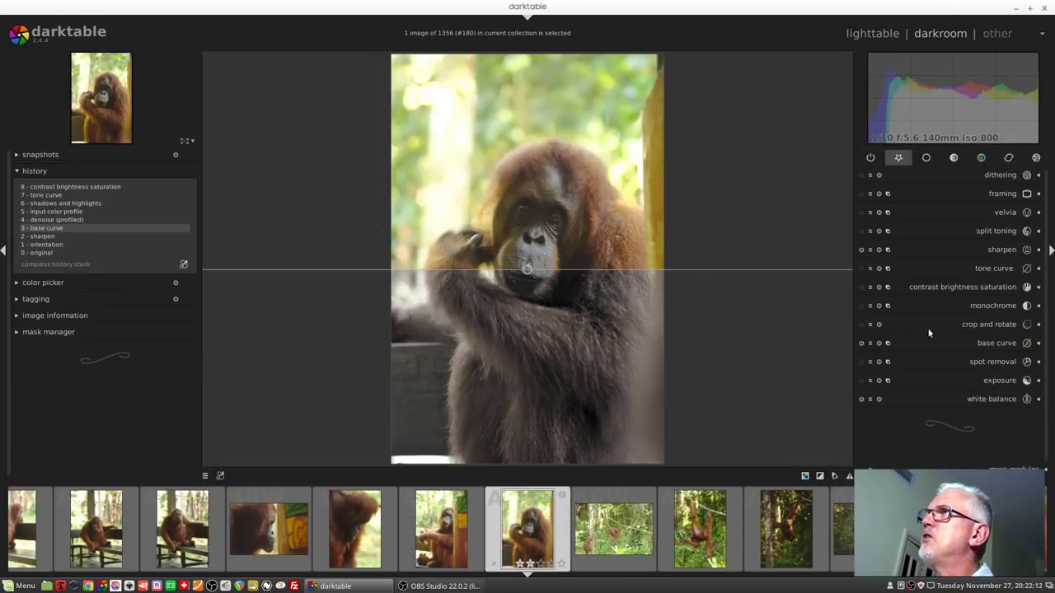
left_click(870, 194)
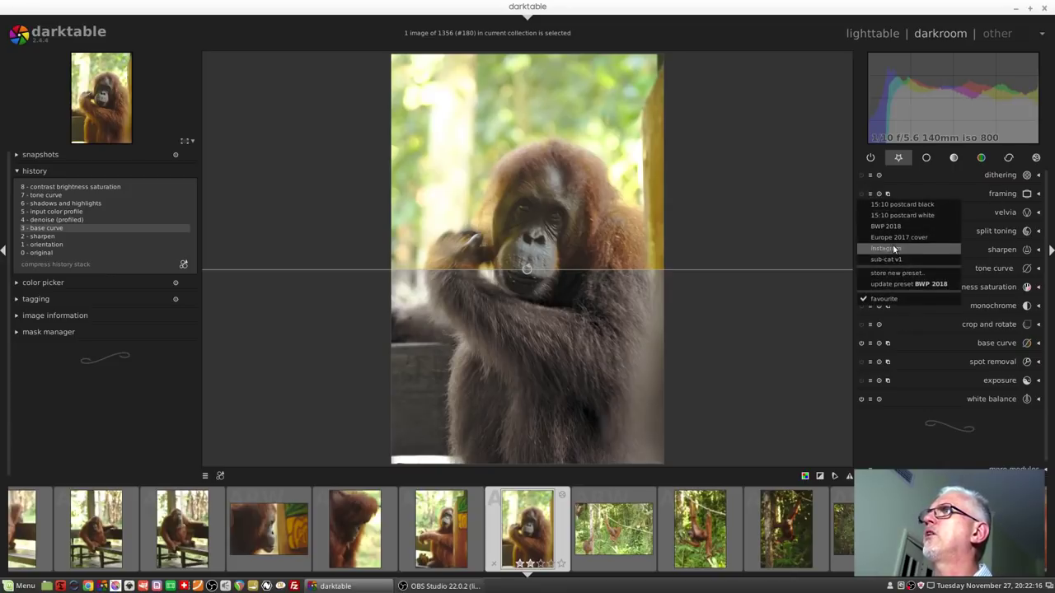
left_click(885, 227)
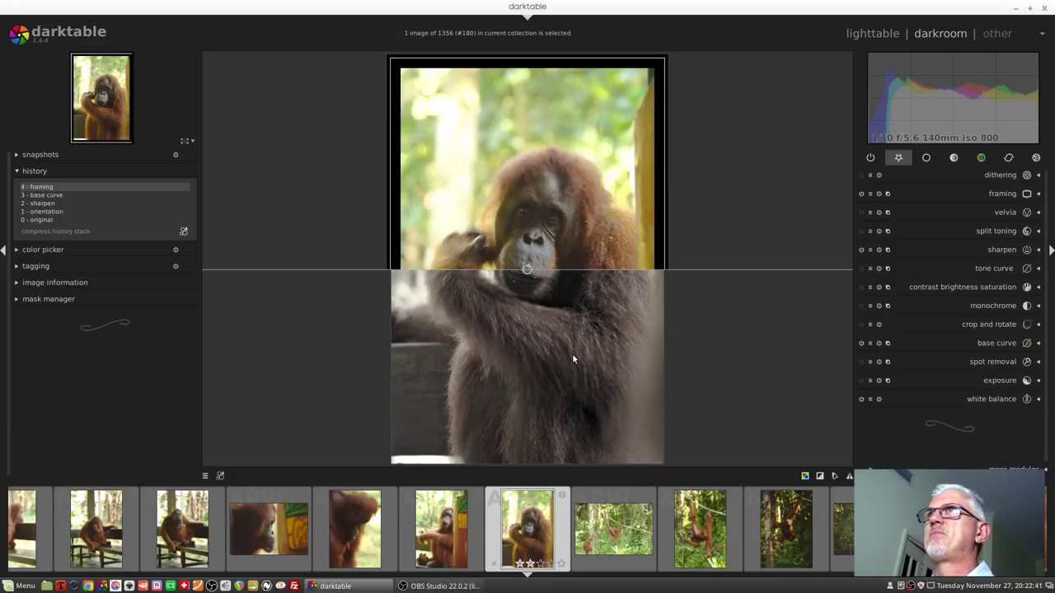
- Take a 'framing (4)' snapshot of the framed photo, then show the history list again
left_click(80, 153)
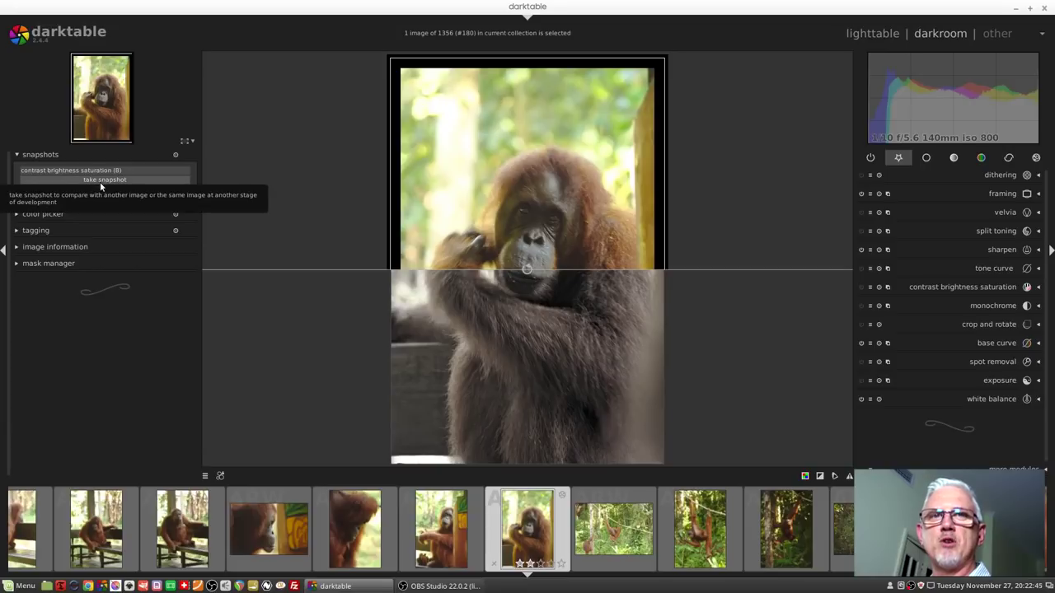
left_click(99, 181)
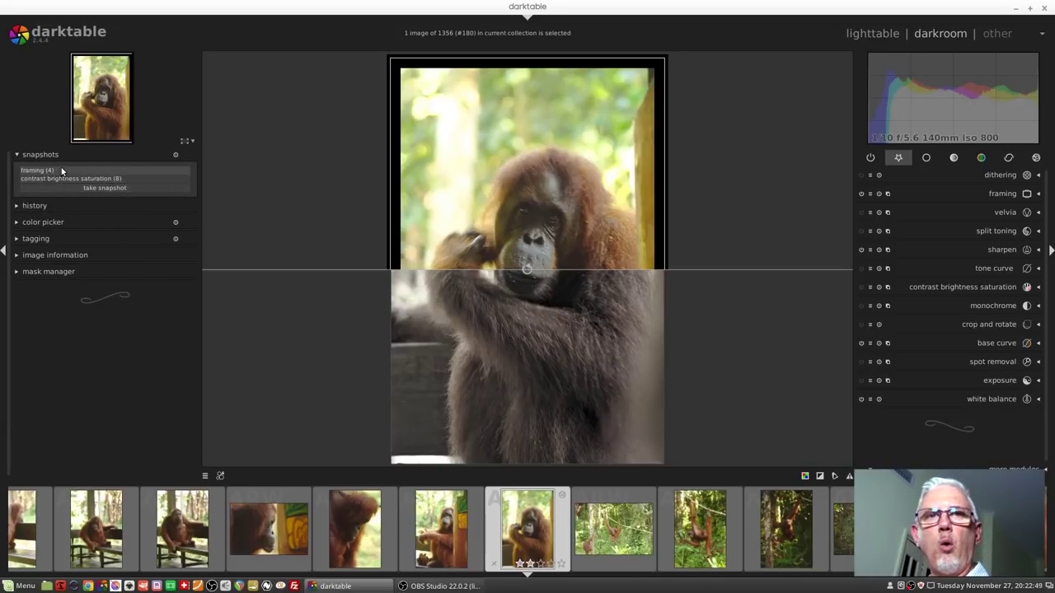
left_click(99, 207)
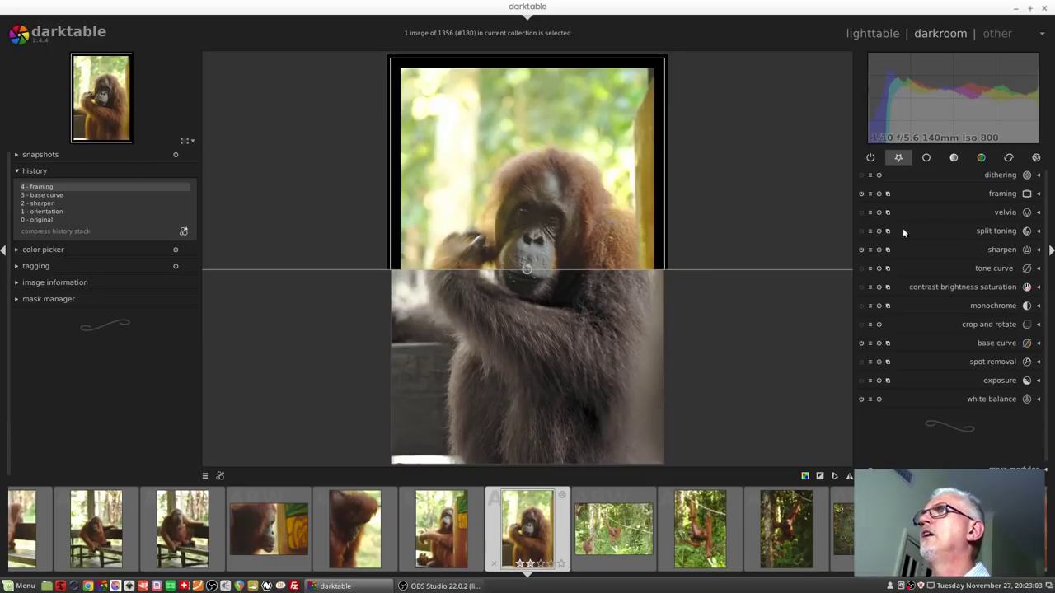
- Disable the framing module and compare the live photo against the 'framing (4)' snapshot
left_click(861, 194)
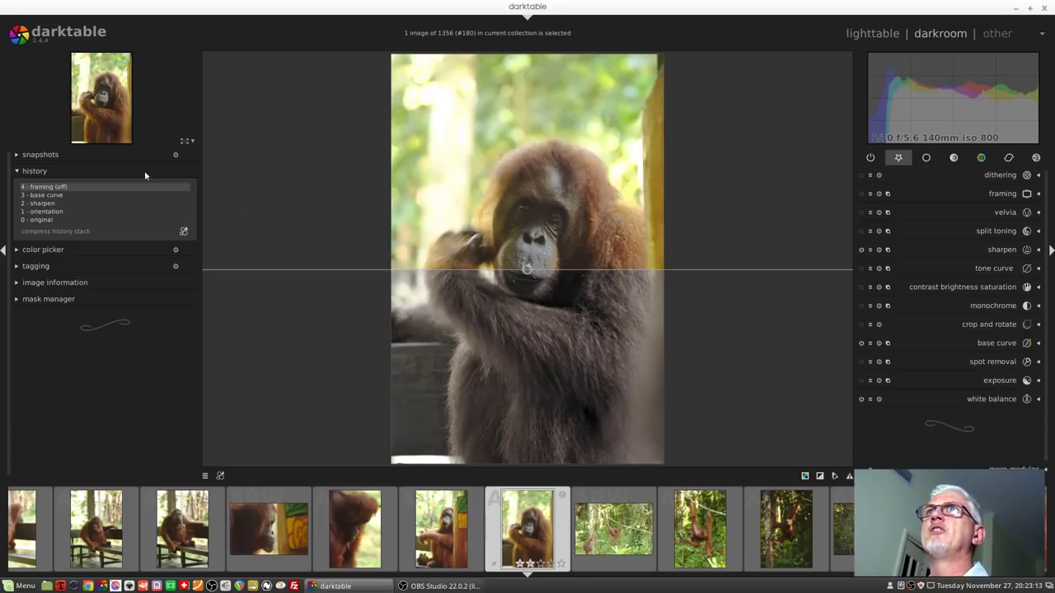
left_click(64, 154)
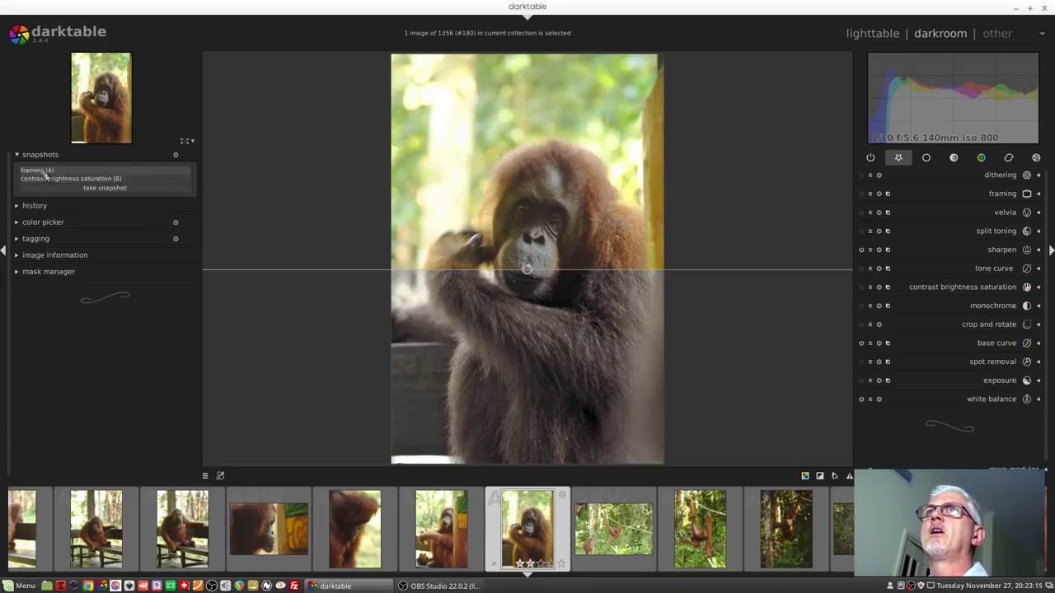
left_click(39, 171)
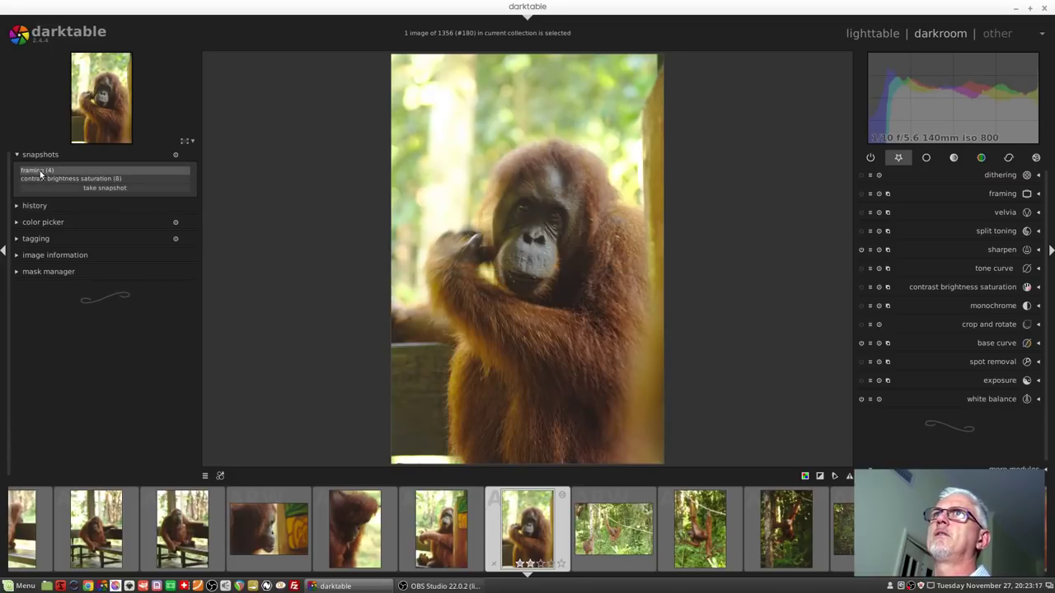
left_click(40, 172)
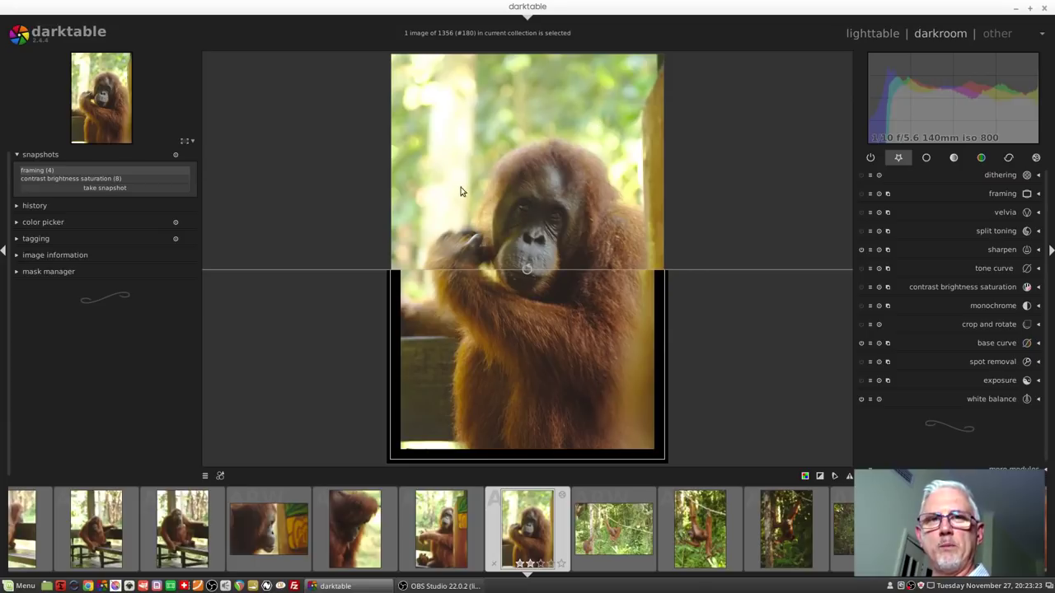
scroll(591, 157, "up", 3)
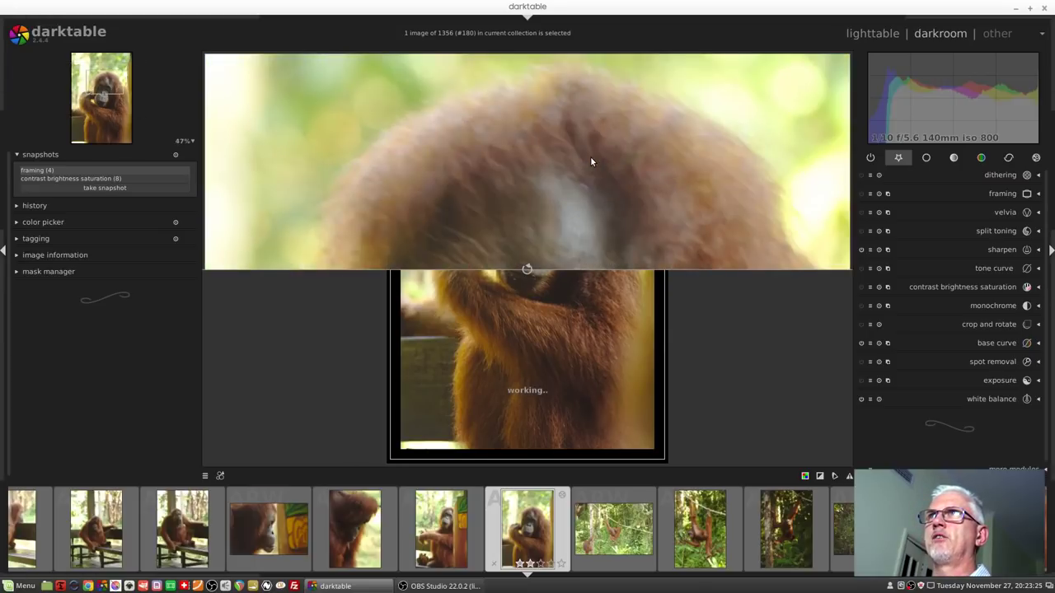
scroll(590, 158, "down", 3)
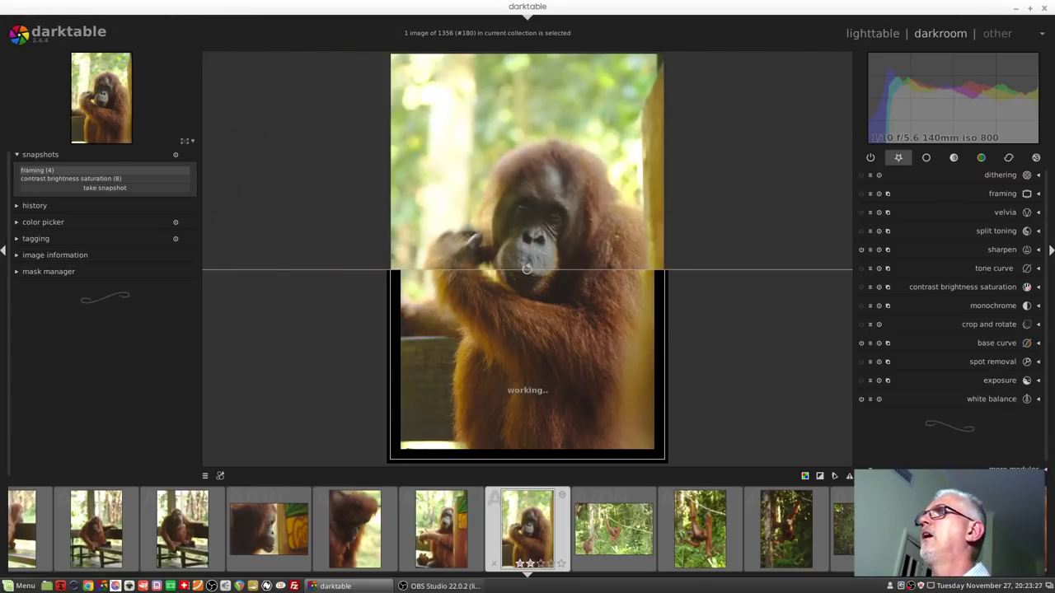
- Set shadows to -31.62 and highlights to 65.74, then reposition the comparison split line
left_click(926, 158)
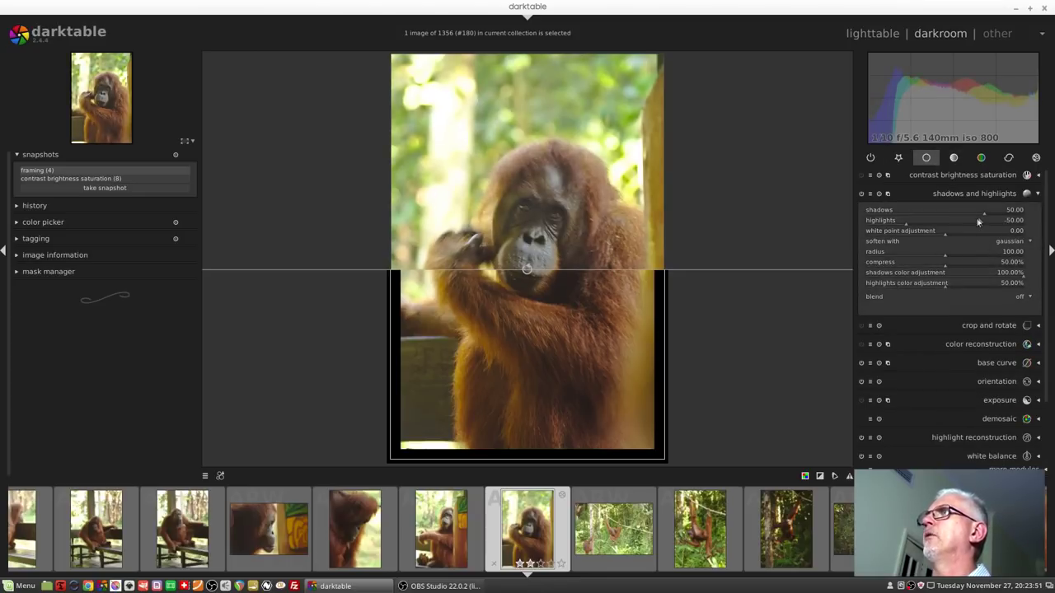
left_click(924, 212)
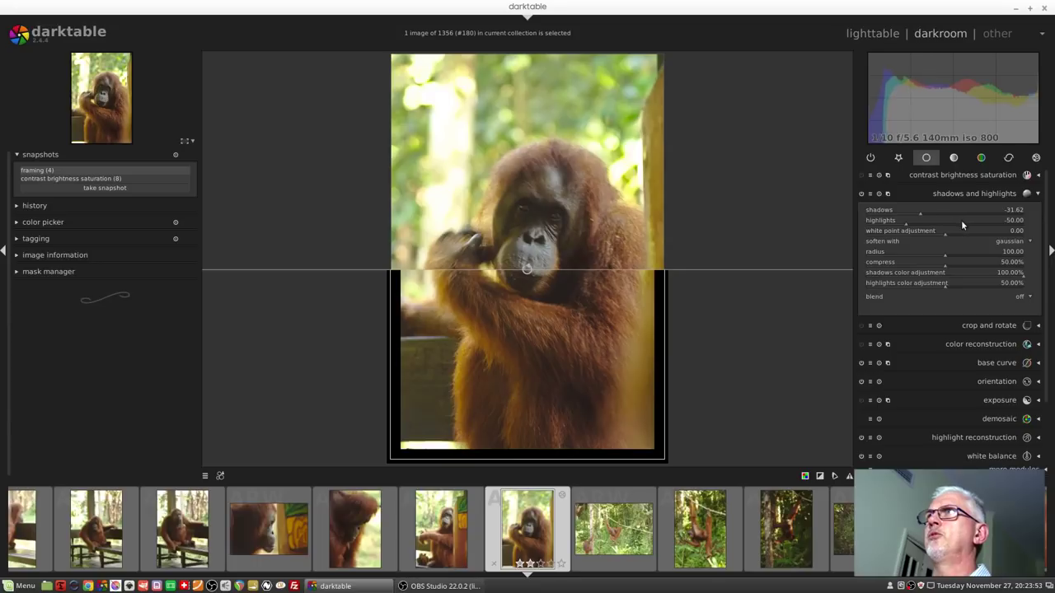
left_click(991, 221)
left_click(995, 222)
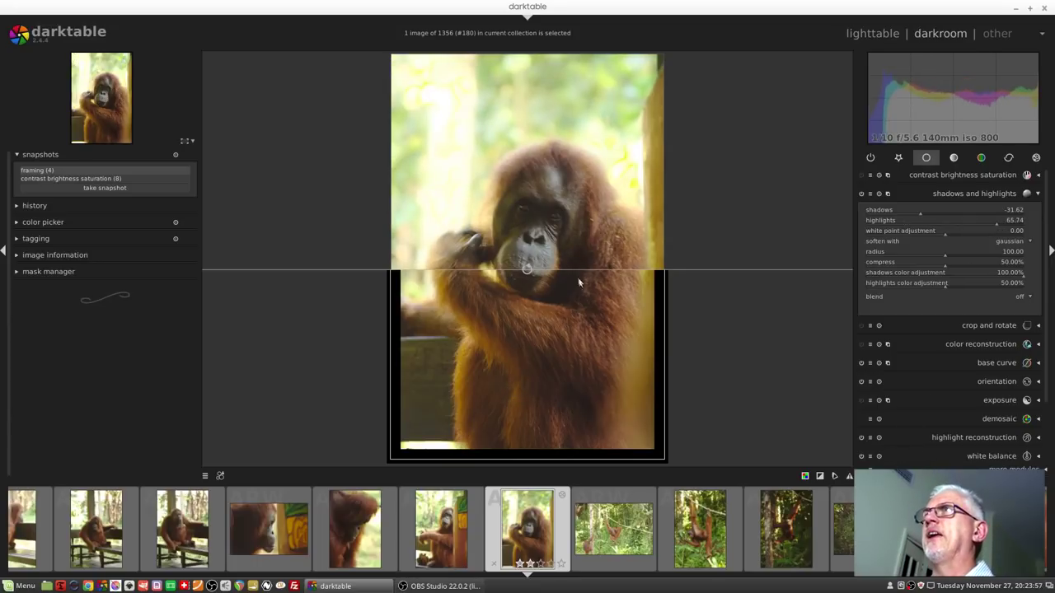
left_click_drag(572, 270, 558, 110)
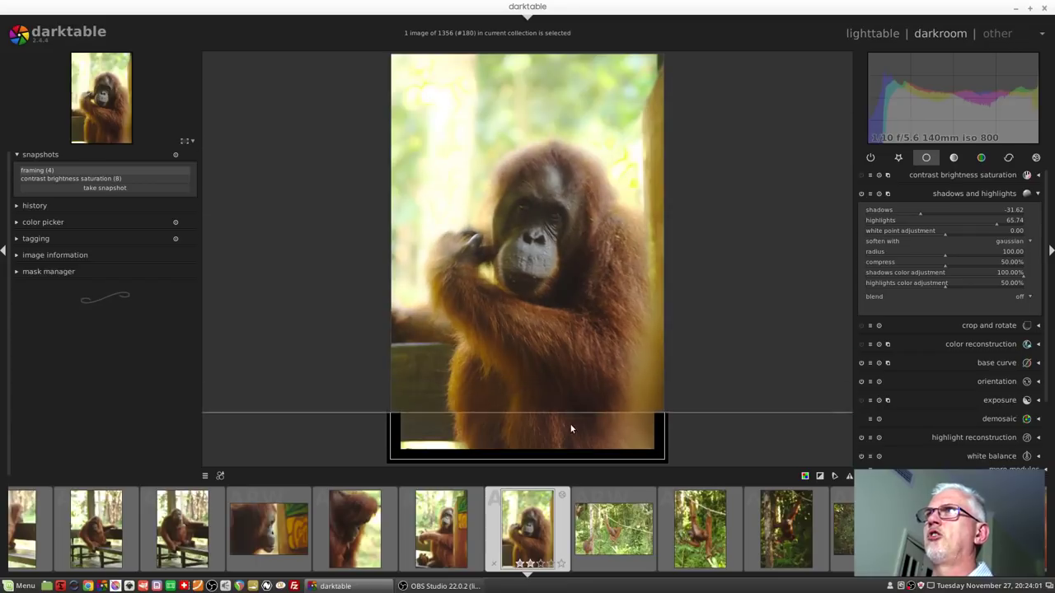
left_click_drag(571, 428, 598, 277)
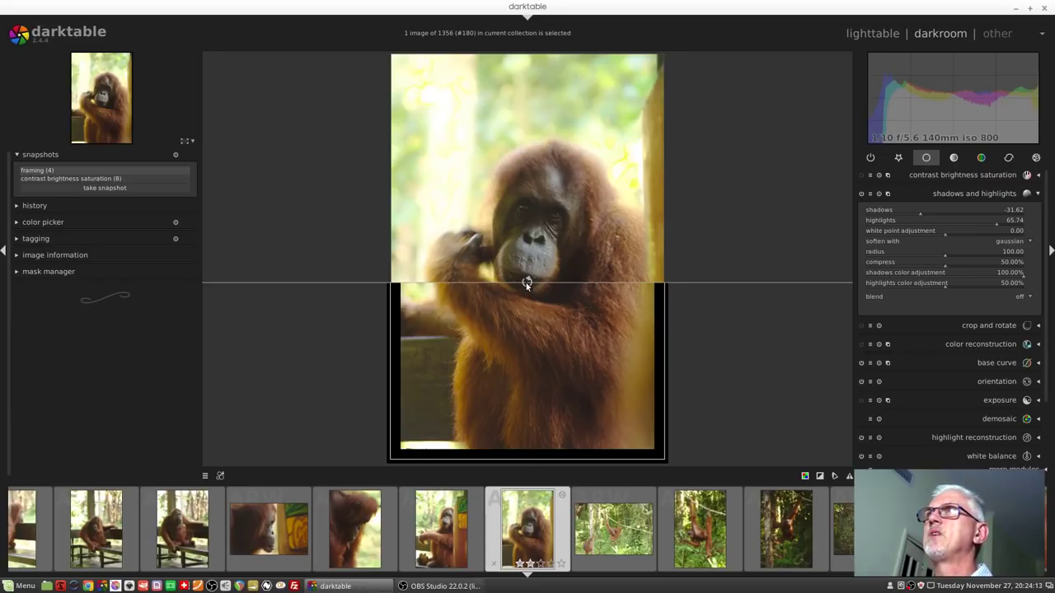
- Rotate the comparison split to vertical, shift it sideways, and expand the history list
left_click(527, 283)
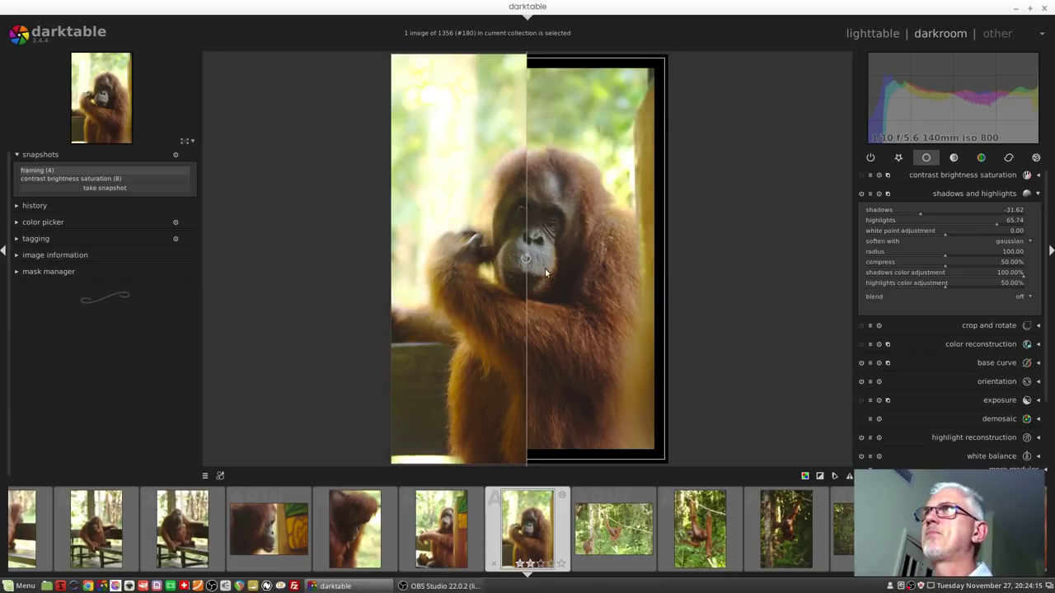
left_click_drag(538, 280, 521, 369)
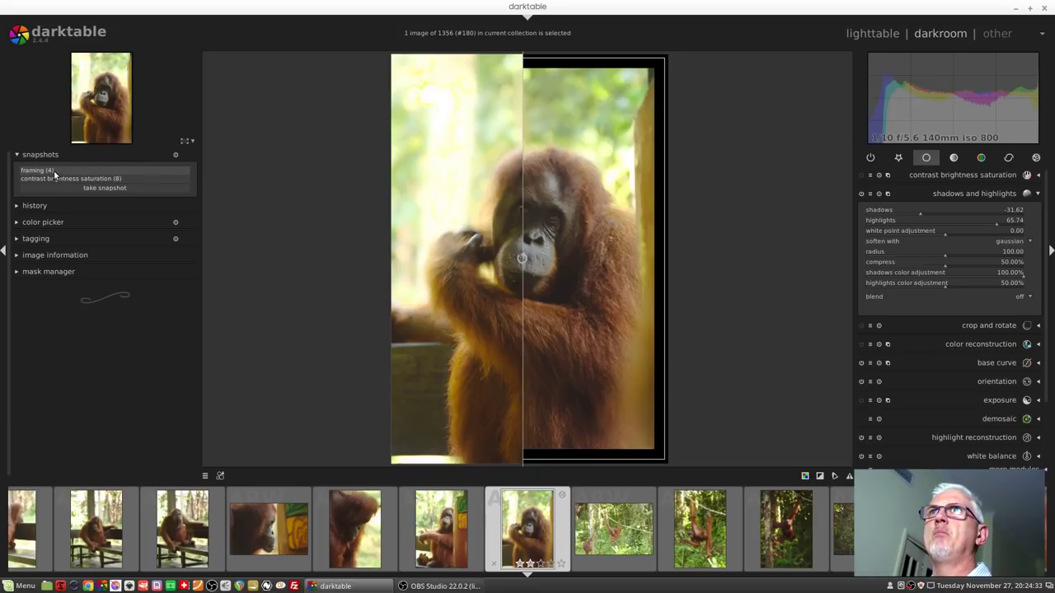
left_click(66, 206)
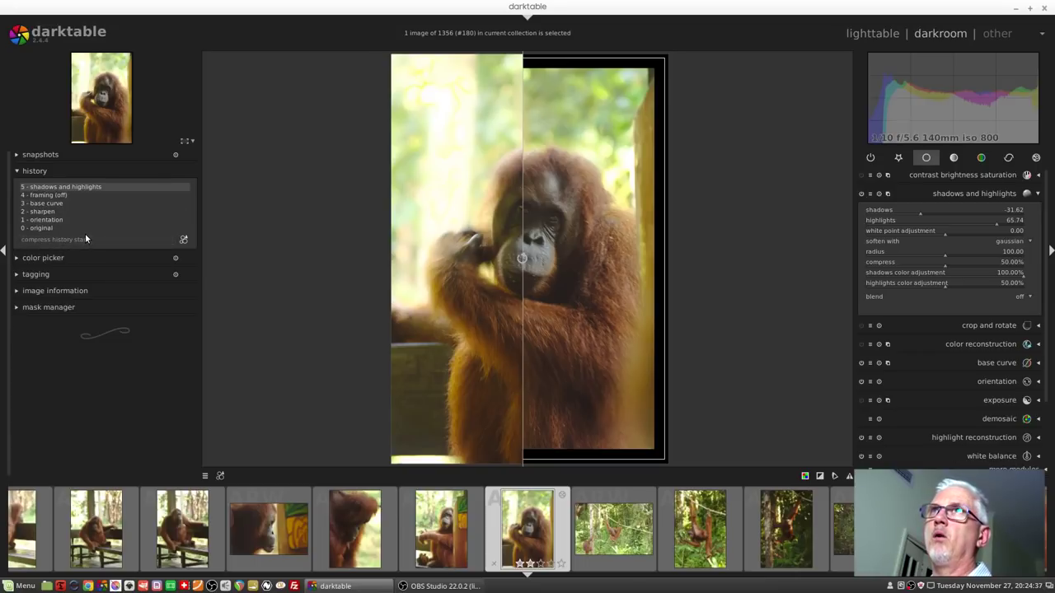
- Revert history to '4 - framing (off)', switch to the favourites module group, and expand snapshots
left_click(48, 198)
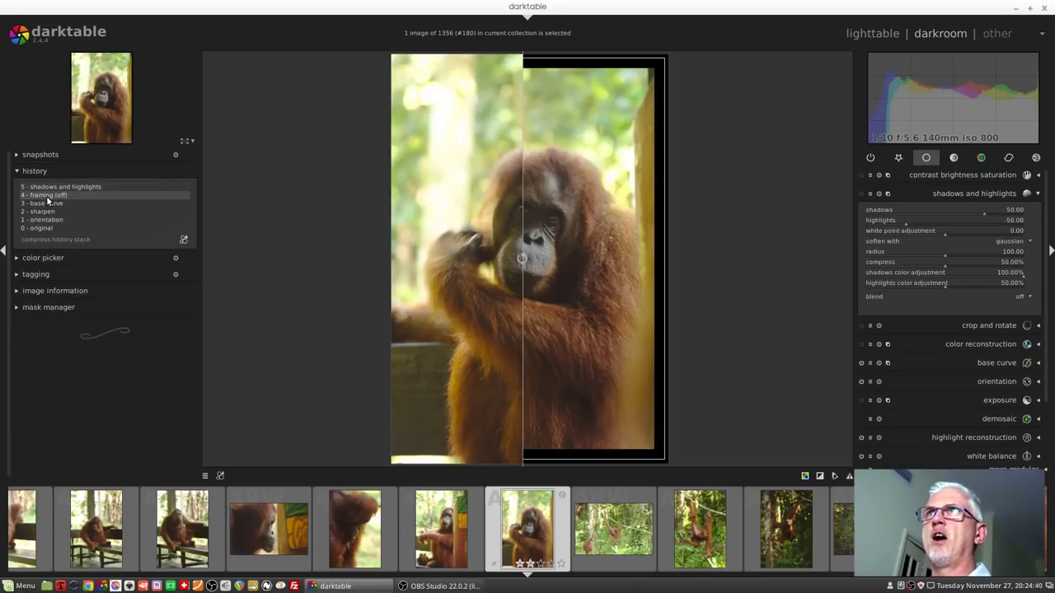
left_click(900, 161)
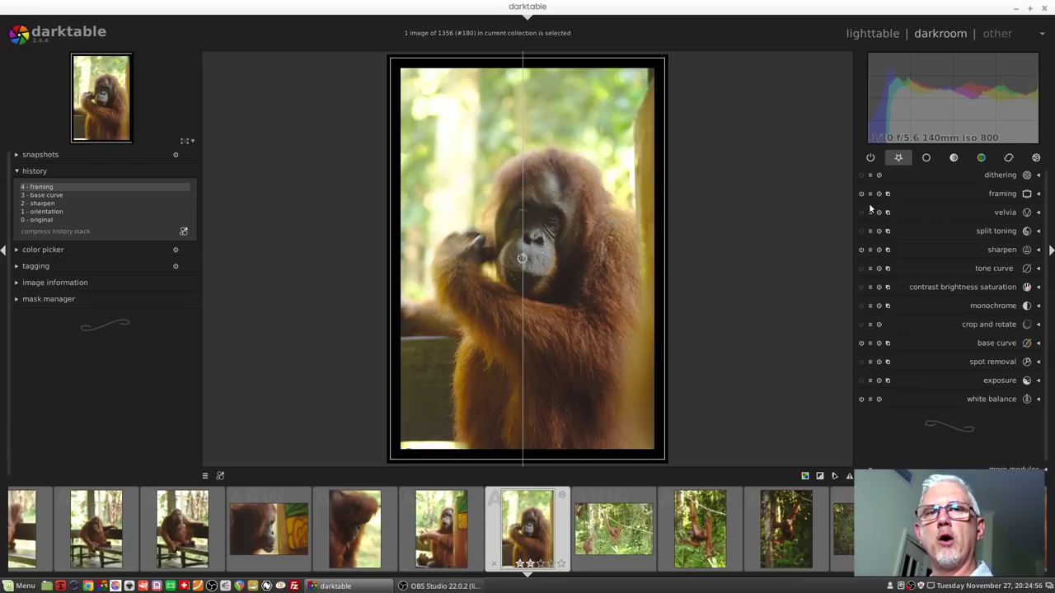
left_click(118, 157)
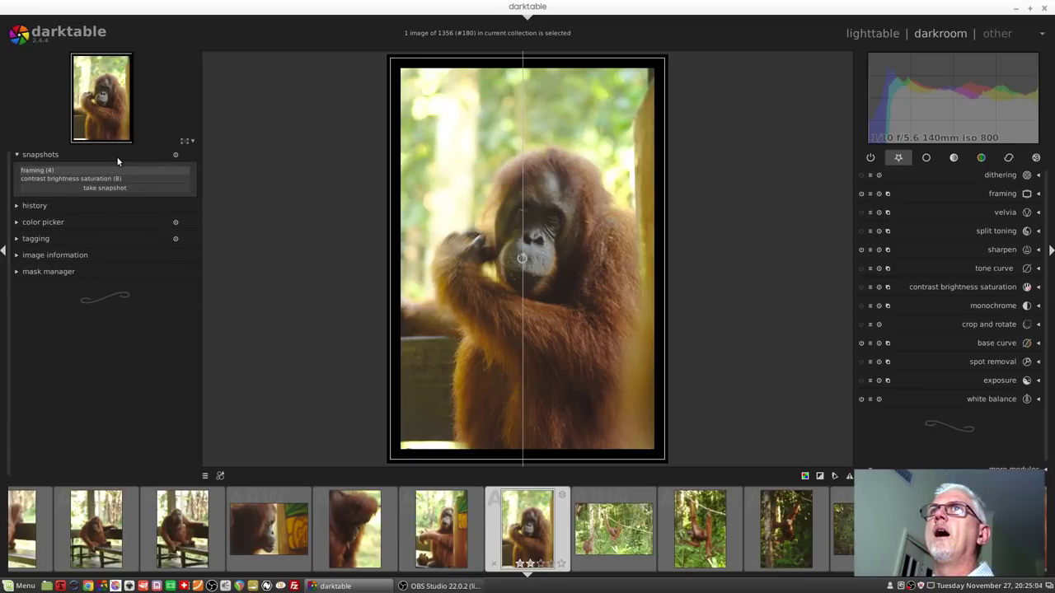
- Clear both saved snapshots with the snapshots panel reset icon
left_click(175, 154)
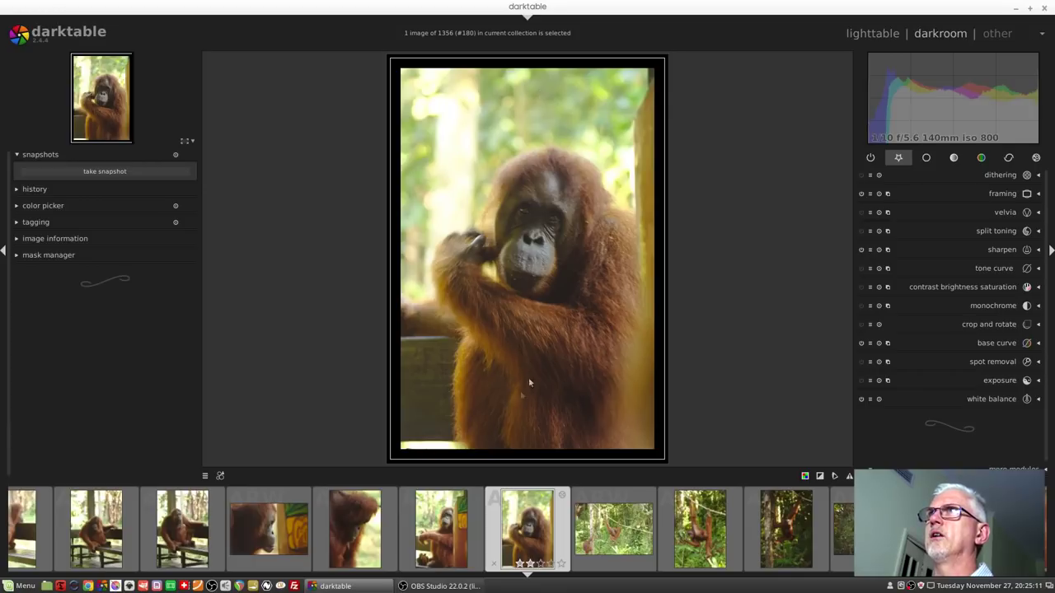